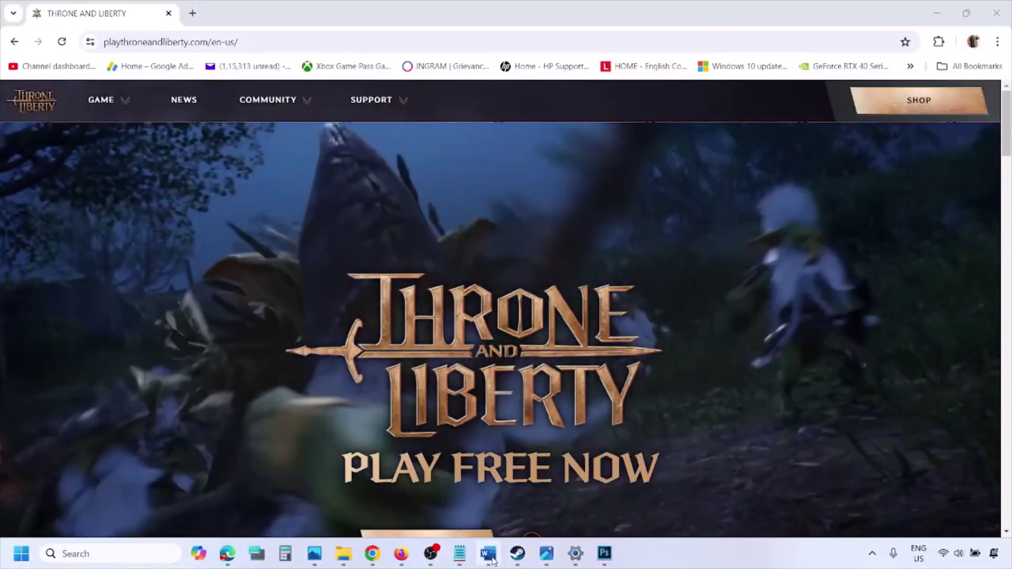
# - Highlight the title's crash message, minimize that document, then select Step 1's 'Run Steam as an administrator'
pyautogui.click(493, 561)
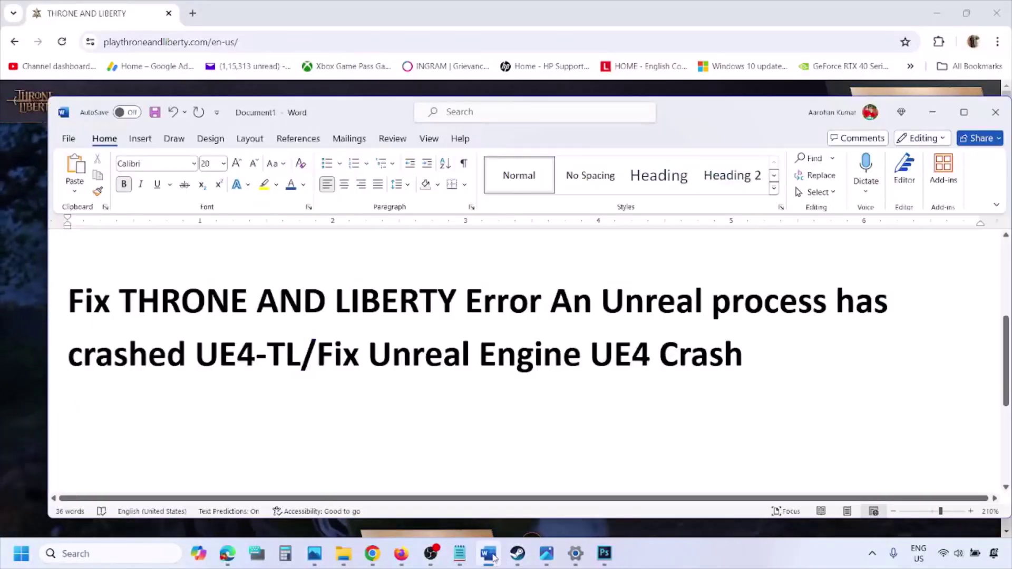
pyautogui.moveTo(557, 302); pyautogui.dragTo(298, 352)
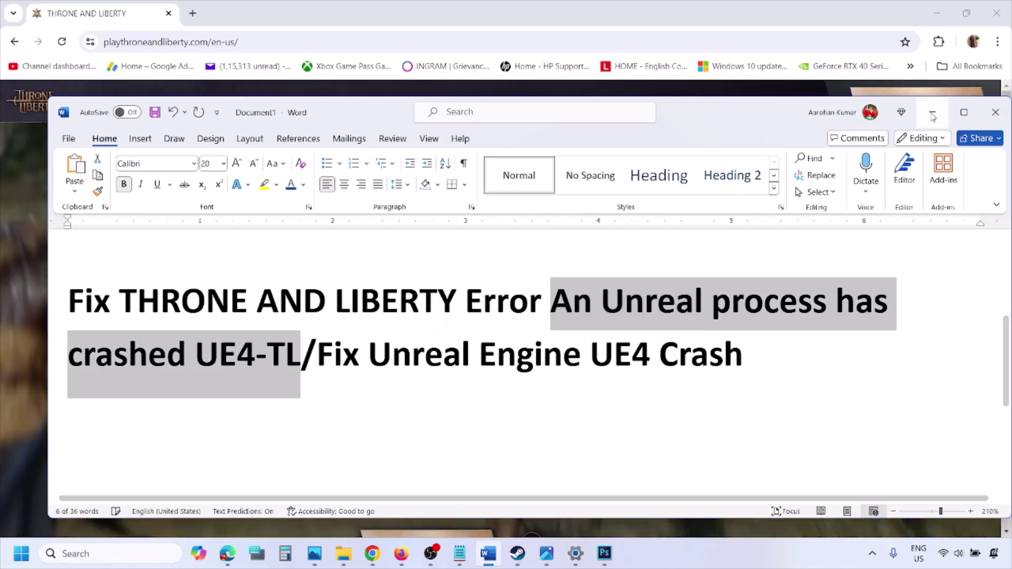
pyautogui.click(931, 115)
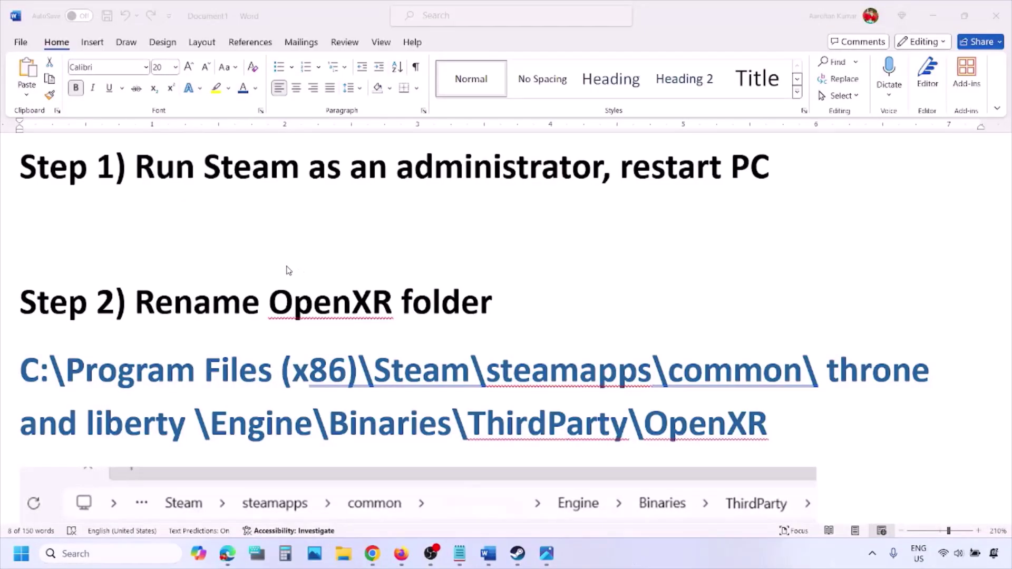
pyautogui.click(134, 168)
pyautogui.moveTo(146, 168); pyautogui.dragTo(602, 169)
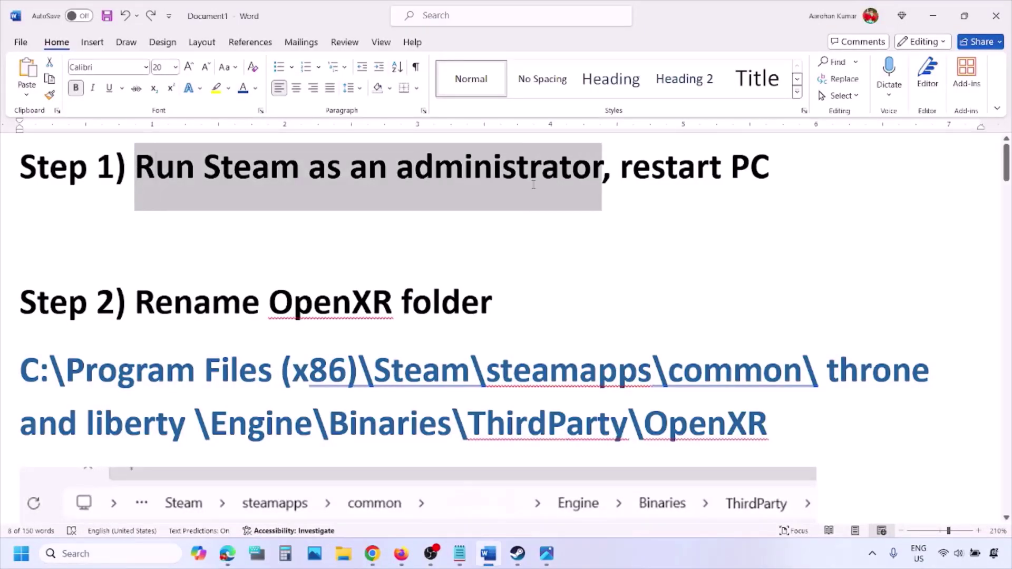
# - Search 'steam' in Windows Search, show its Run as administrator option, then return to Word
pyautogui.click(517, 553)
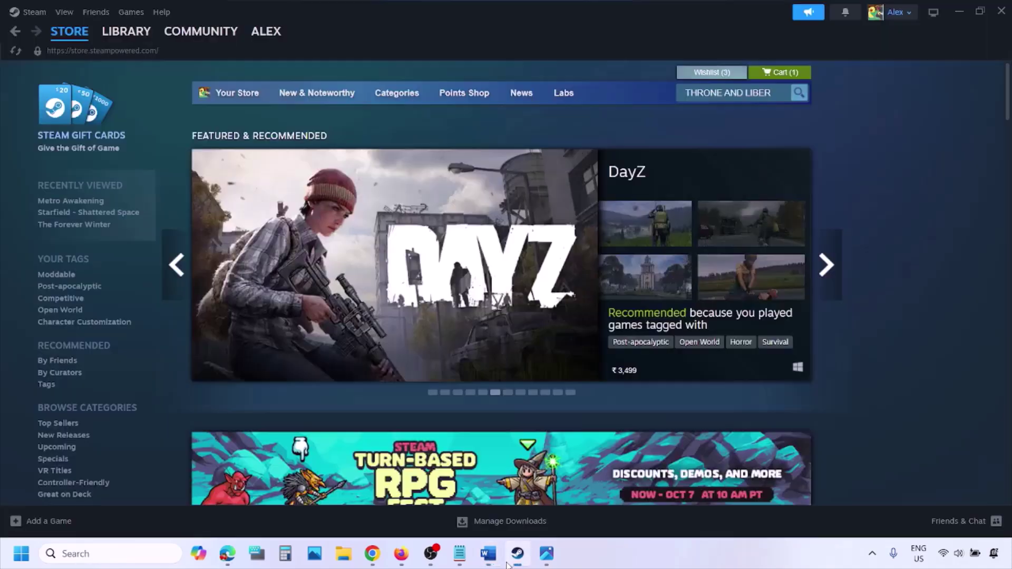
pyautogui.click(33, 12)
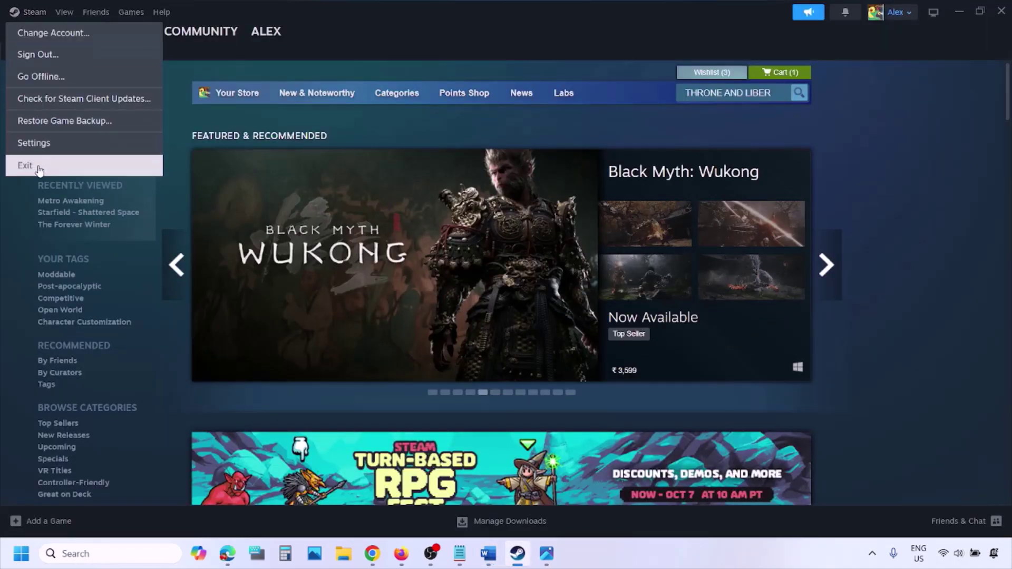
pyautogui.click(116, 554)
pyautogui.write('steam')
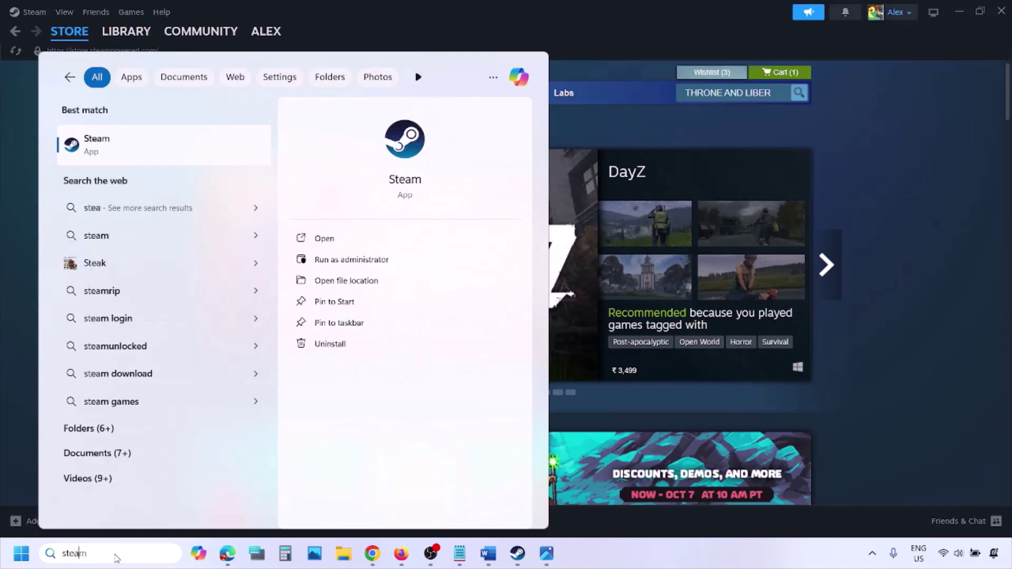
pyautogui.rightClick(113, 153)
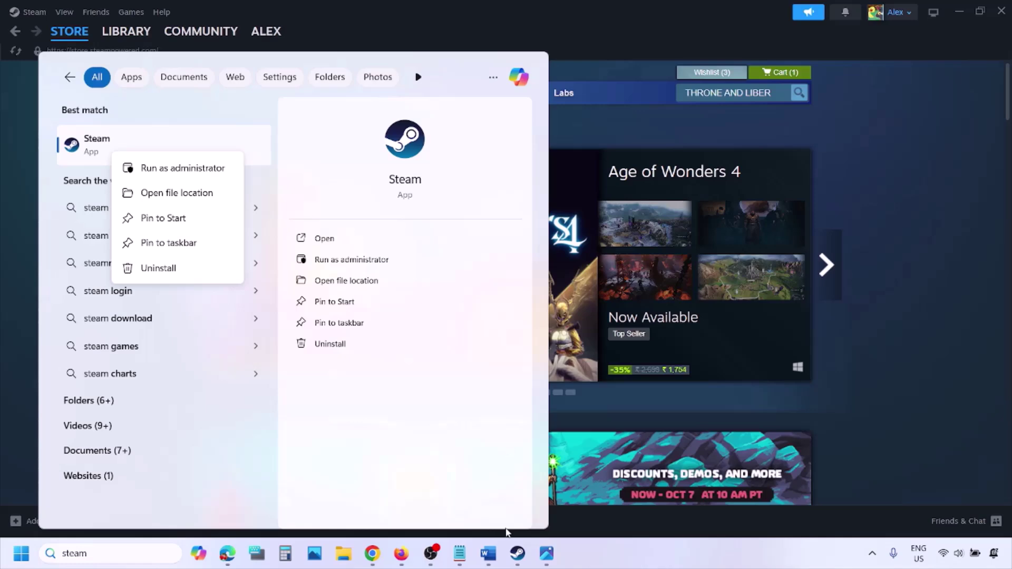
pyautogui.moveTo(489, 554)
pyautogui.click(490, 475)
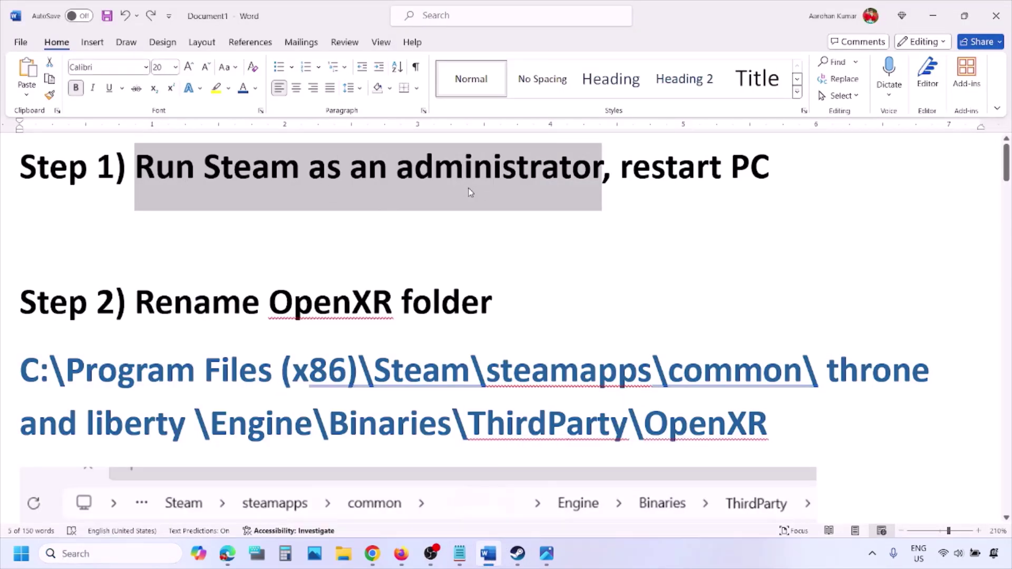
pyautogui.moveTo(616, 172); pyautogui.dragTo(788, 174)
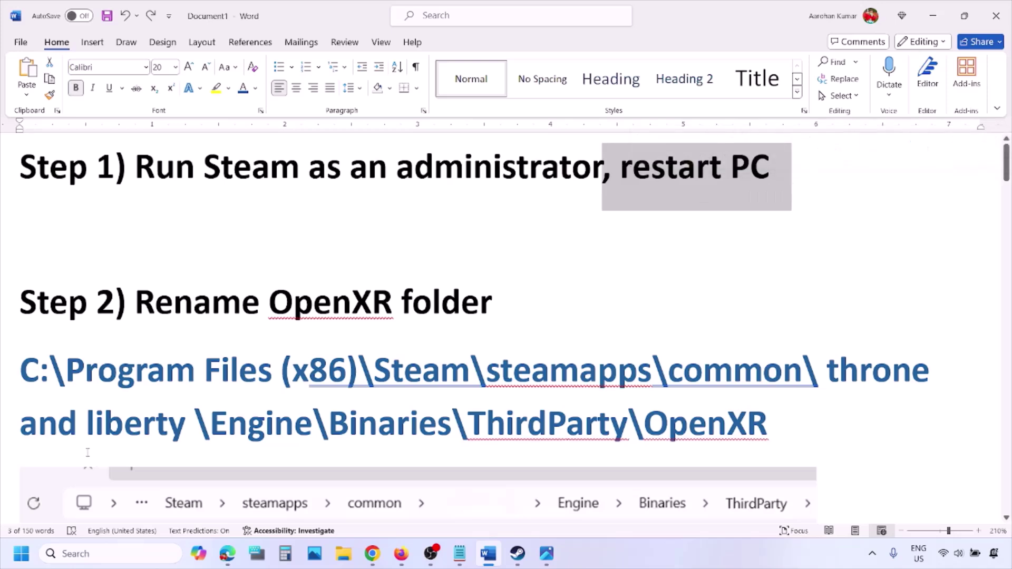
pyautogui.click(14, 554)
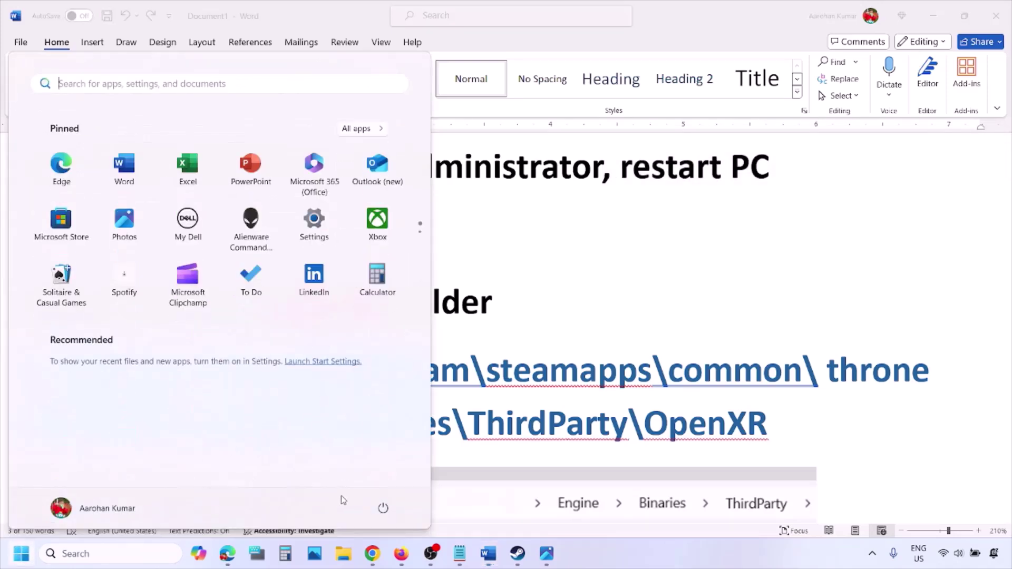
pyautogui.click(383, 508)
pyautogui.click(626, 275)
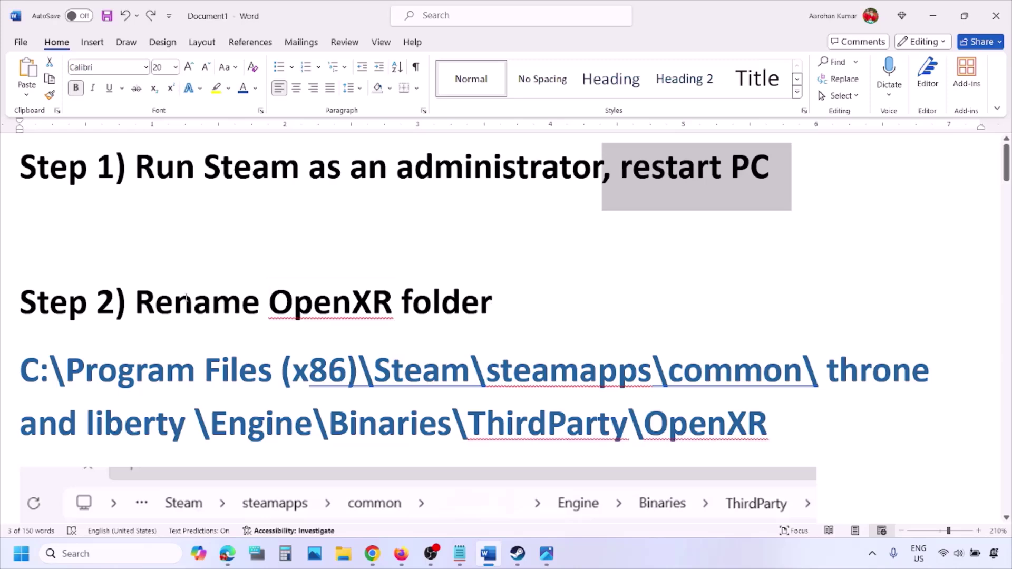
pyautogui.moveTo(135, 300); pyautogui.dragTo(492, 302)
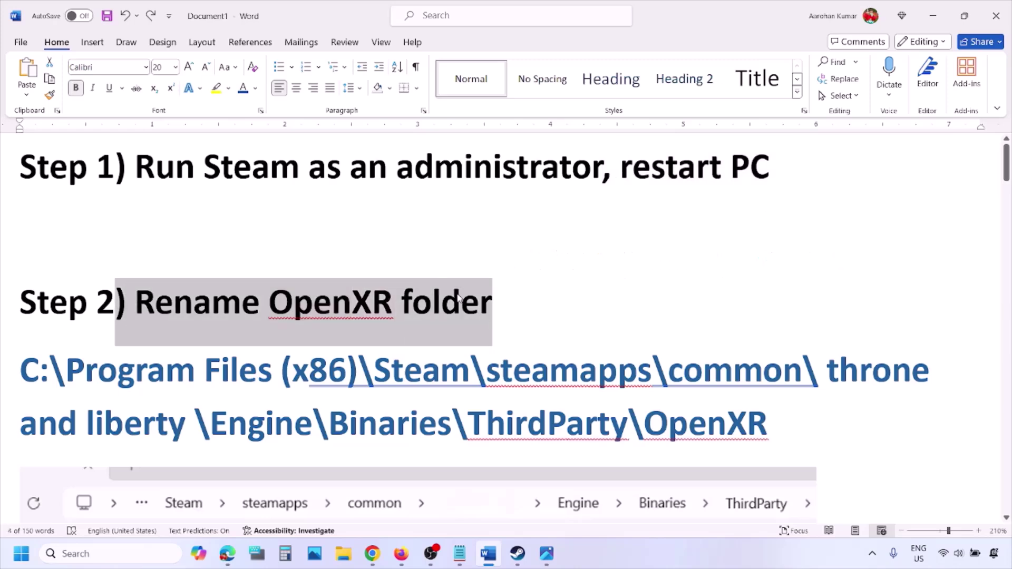
# - Highlight Step 2's full OpenXR folder path and scroll past its screenshot to Step 3
pyautogui.scroll(-2, 784, 312)
pyautogui.moveTo(800, 315); pyautogui.dragTo(20, 264)
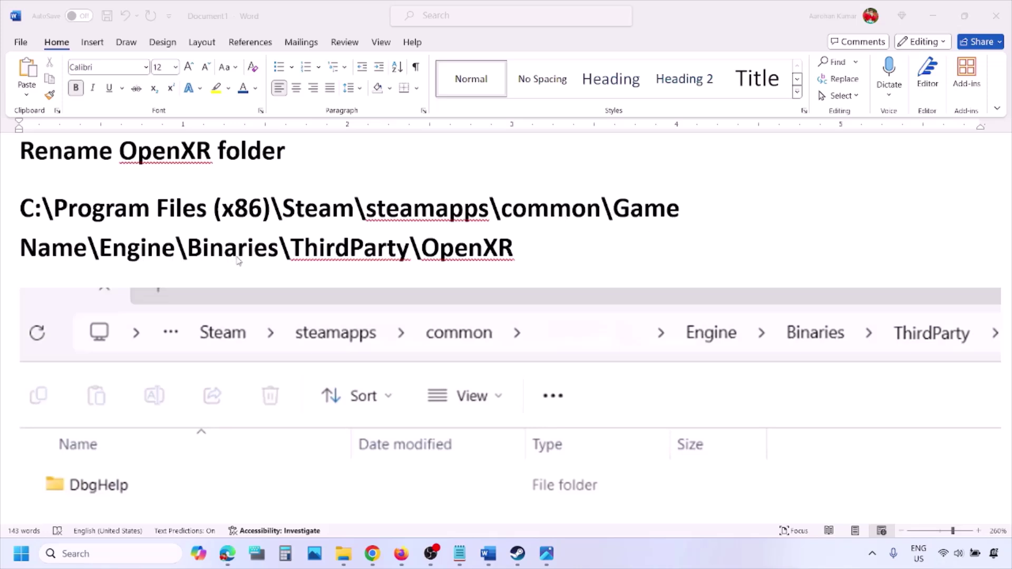
pyautogui.scroll(-3, 192, 445)
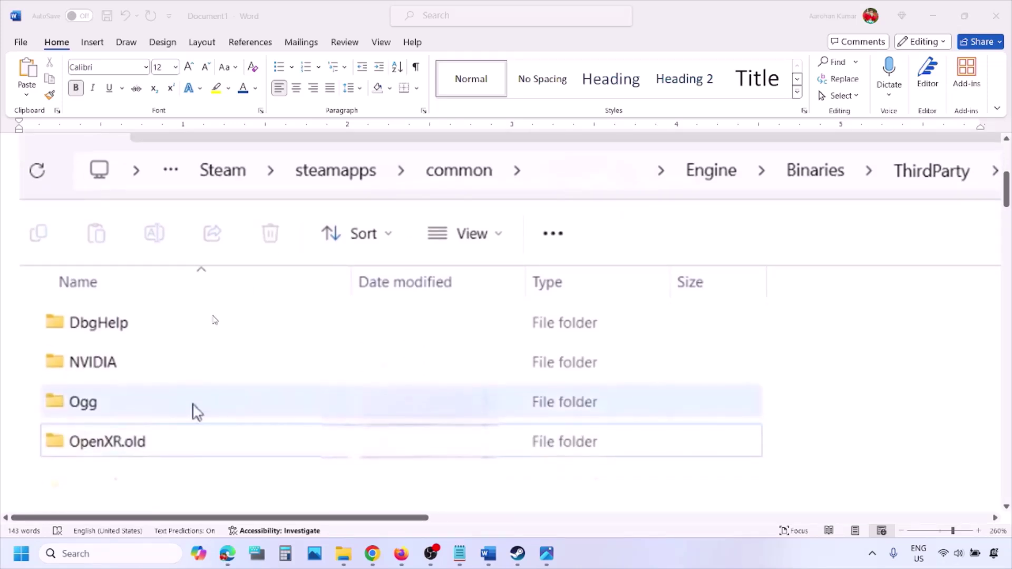
pyautogui.scroll(4, 196, 412)
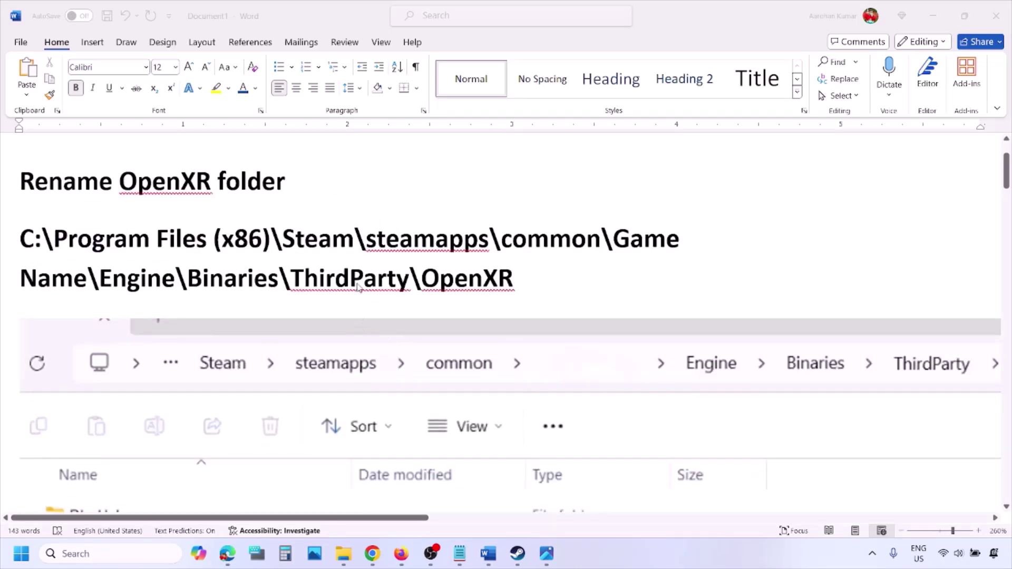
pyautogui.scroll(-5, 311, 346)
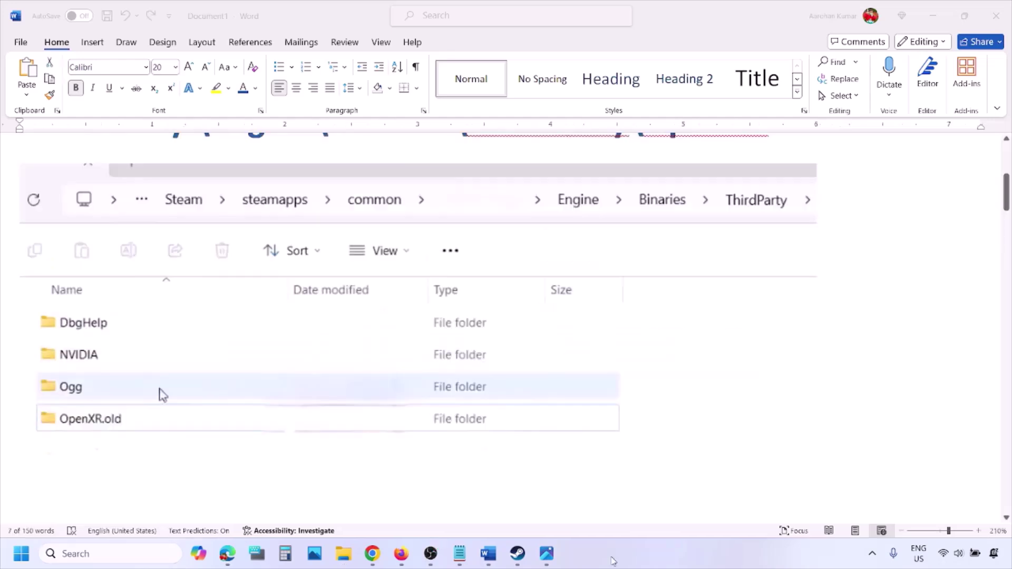
pyautogui.scroll(-6, 499, 434)
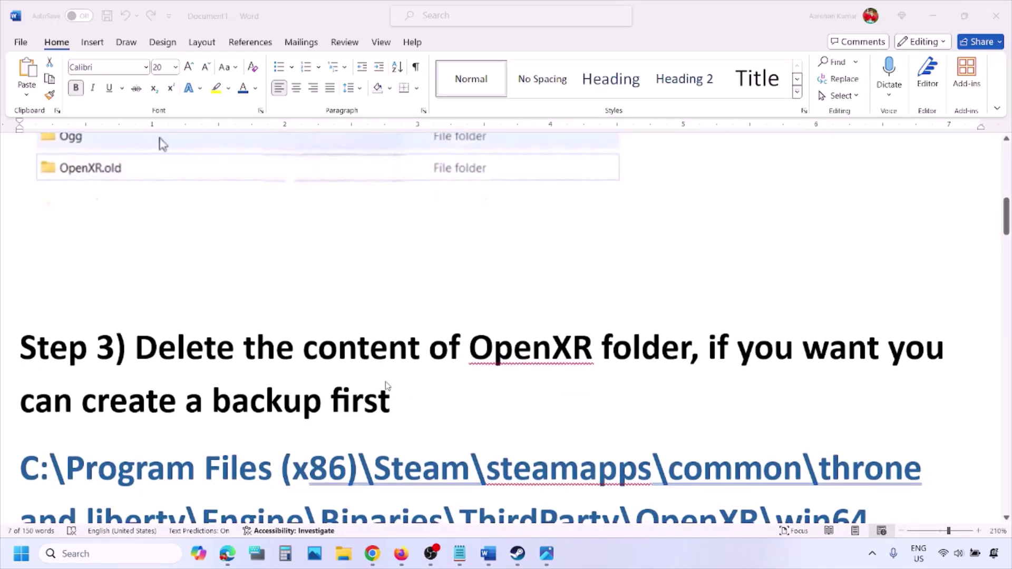
pyautogui.click(517, 287)
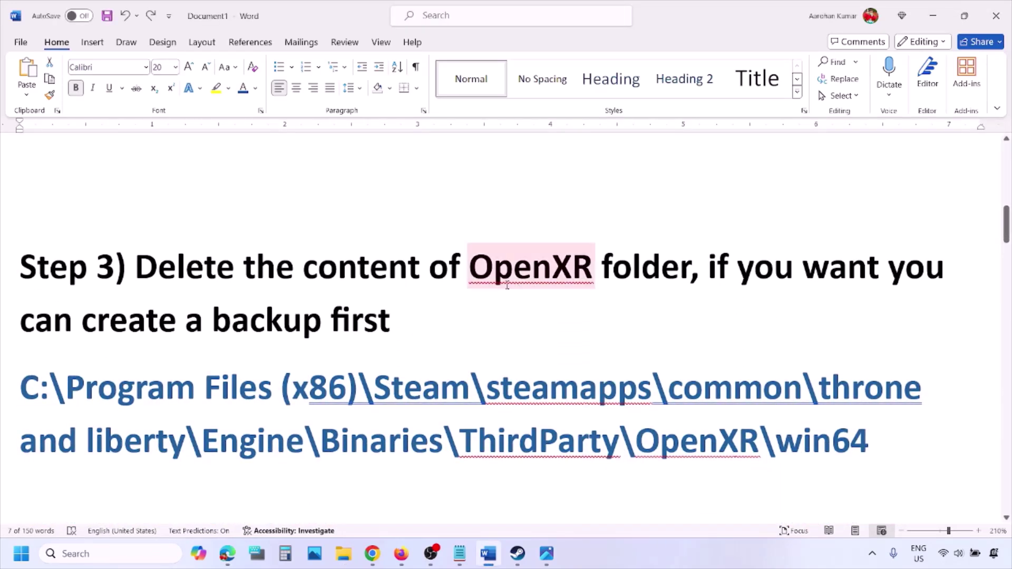
pyautogui.scroll(-1, 316, 390)
pyautogui.moveTo(21, 372); pyautogui.dragTo(870, 428)
pyautogui.click(672, 432)
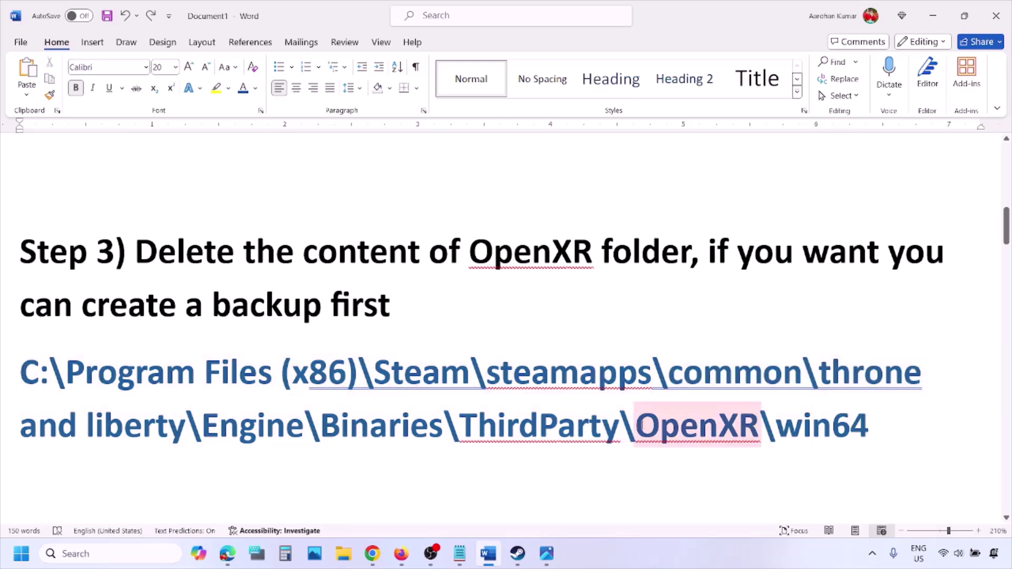
pyautogui.moveTo(635, 425); pyautogui.dragTo(863, 432)
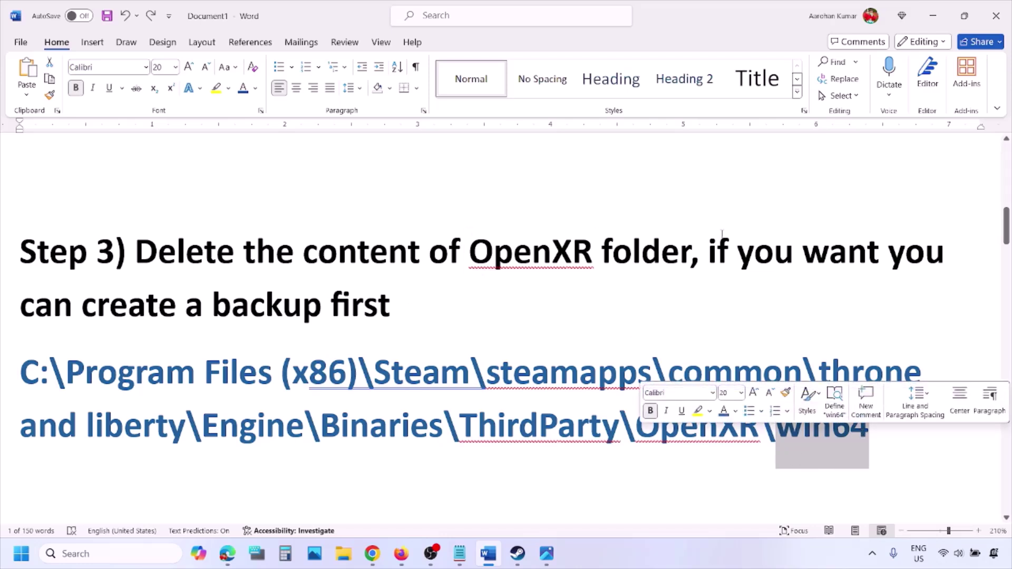
pyautogui.moveTo(709, 252); pyautogui.dragTo(411, 311)
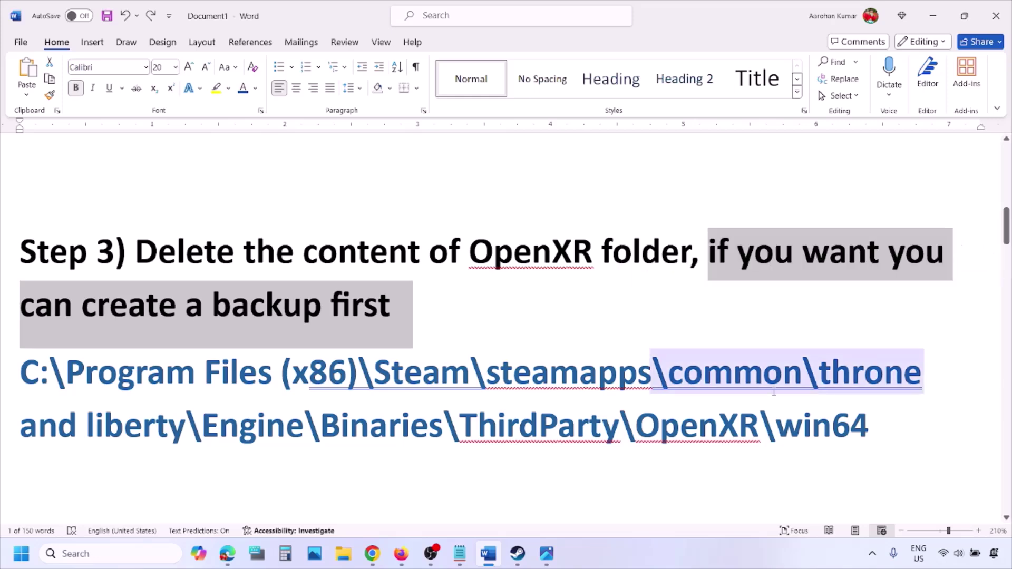
pyautogui.moveTo(778, 417); pyautogui.dragTo(867, 437)
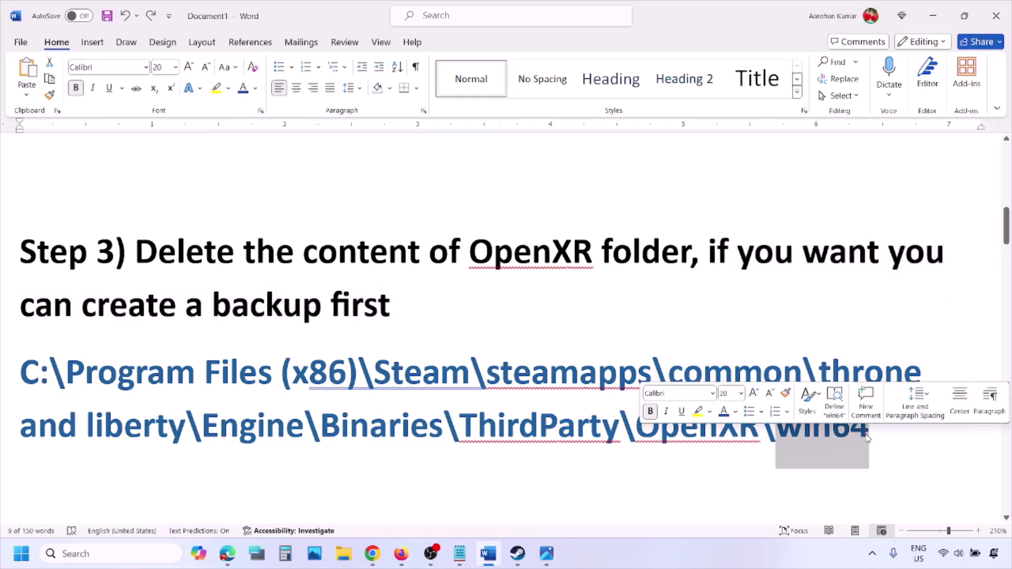
pyautogui.click(641, 440)
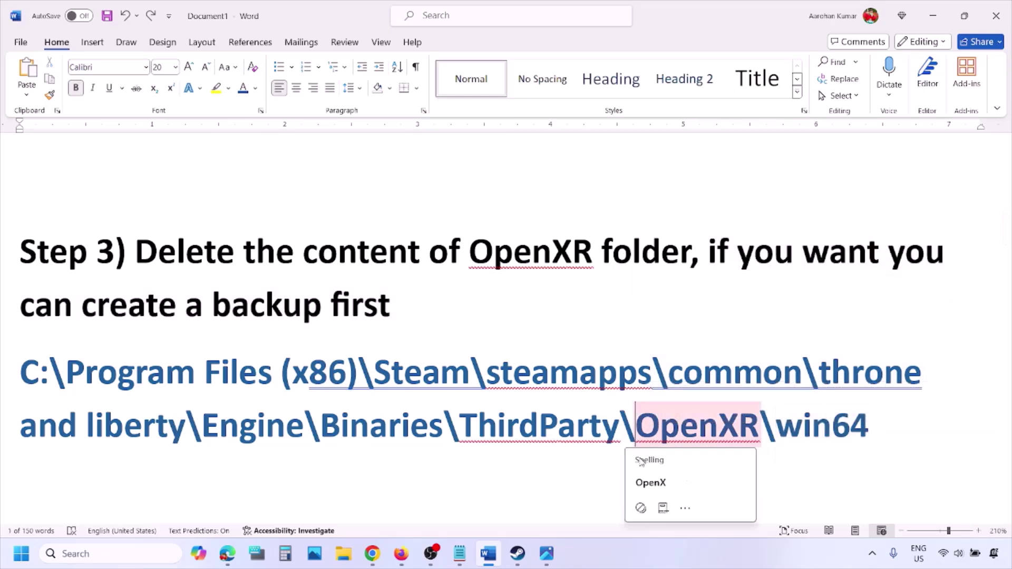
pyautogui.scroll(-5, 375, 393)
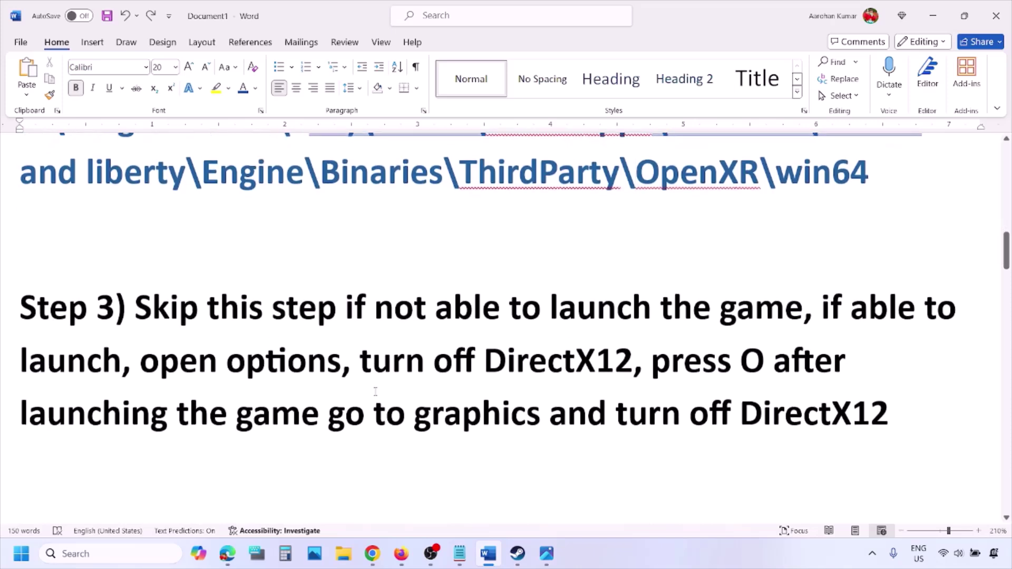
pyautogui.moveTo(143, 308); pyautogui.dragTo(743, 319)
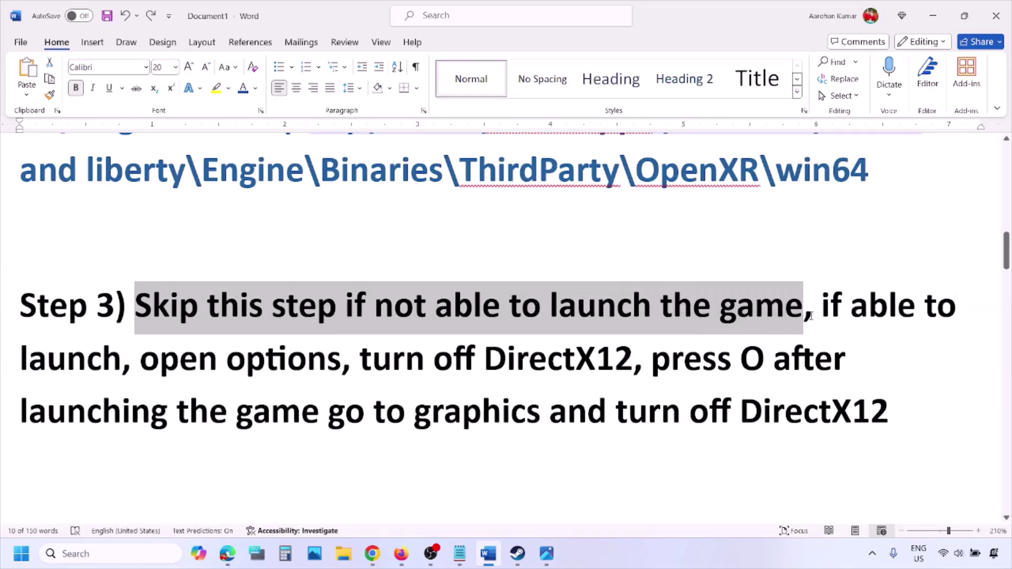
pyautogui.moveTo(805, 312); pyautogui.dragTo(283, 362)
pyautogui.click(200, 347)
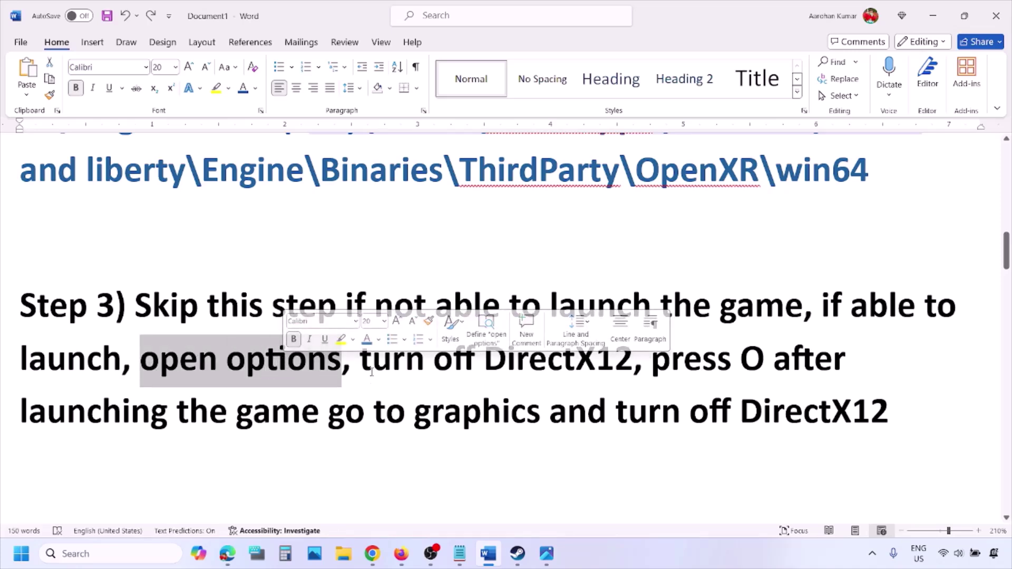
pyautogui.moveTo(652, 364); pyautogui.dragTo(852, 363)
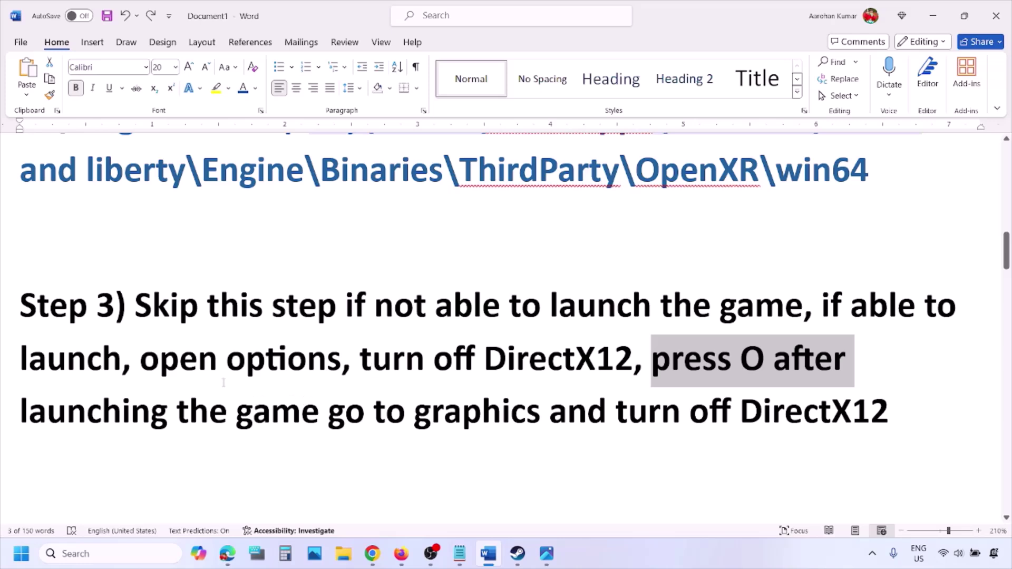
pyautogui.moveTo(185, 363); pyautogui.dragTo(342, 362)
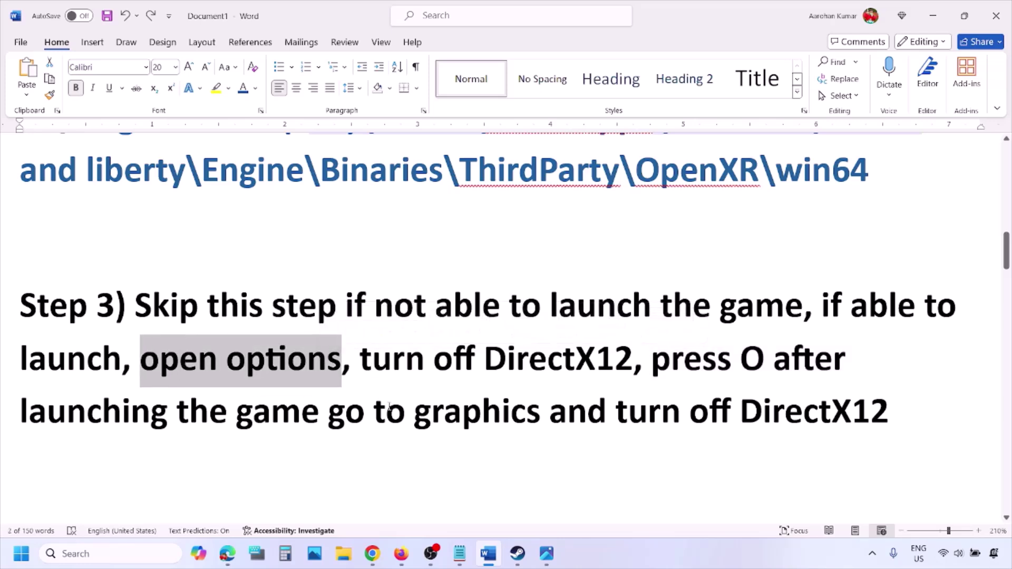
pyautogui.moveTo(390, 410); pyautogui.dragTo(546, 412)
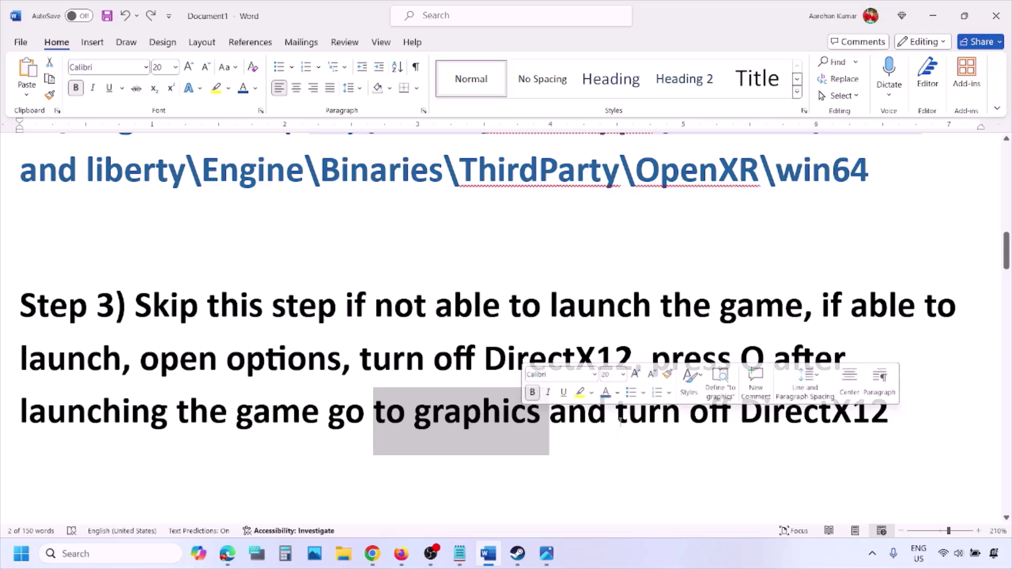
pyautogui.moveTo(616, 414); pyautogui.dragTo(845, 419)
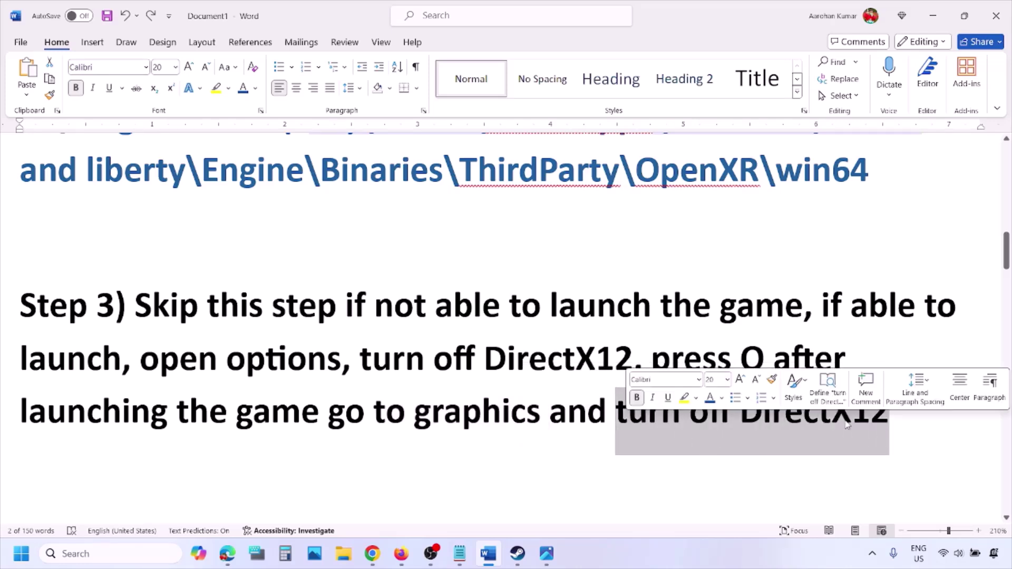
pyautogui.click(773, 414)
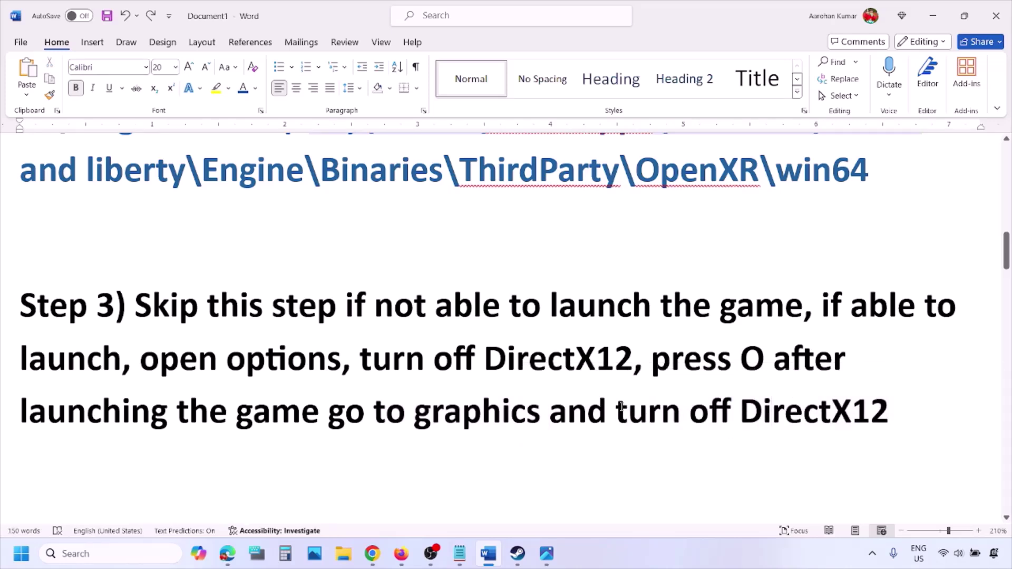
pyautogui.moveTo(617, 414); pyautogui.dragTo(888, 416)
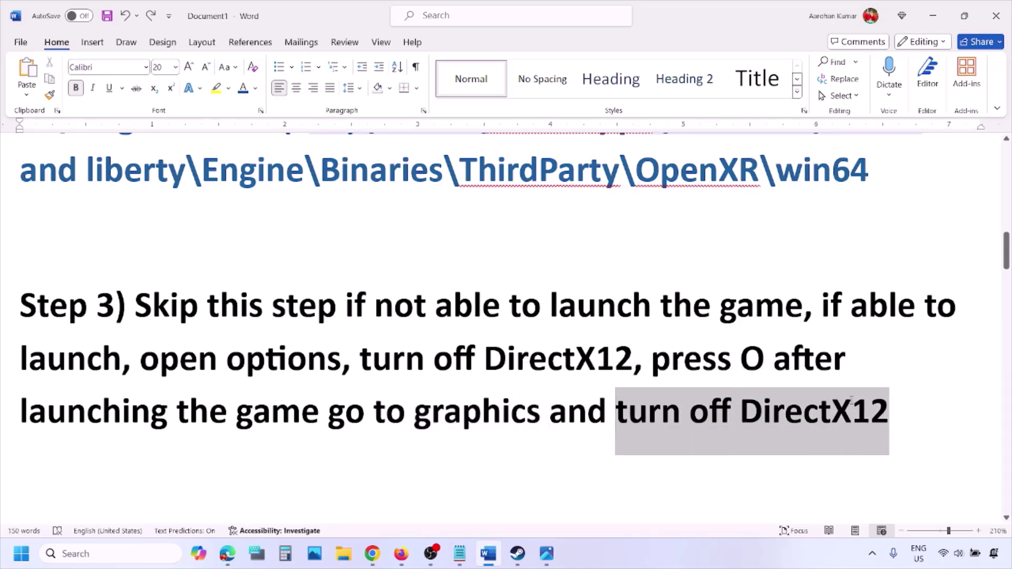
pyautogui.click(493, 445)
pyautogui.scroll(-3, 492, 445)
pyautogui.scroll(-2, 492, 445)
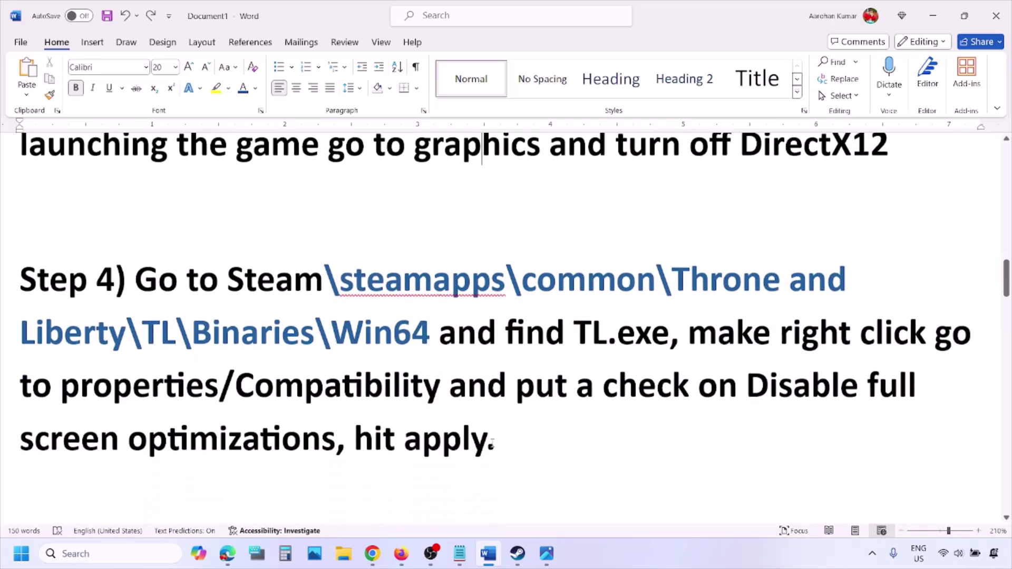
pyautogui.scroll(1, 493, 445)
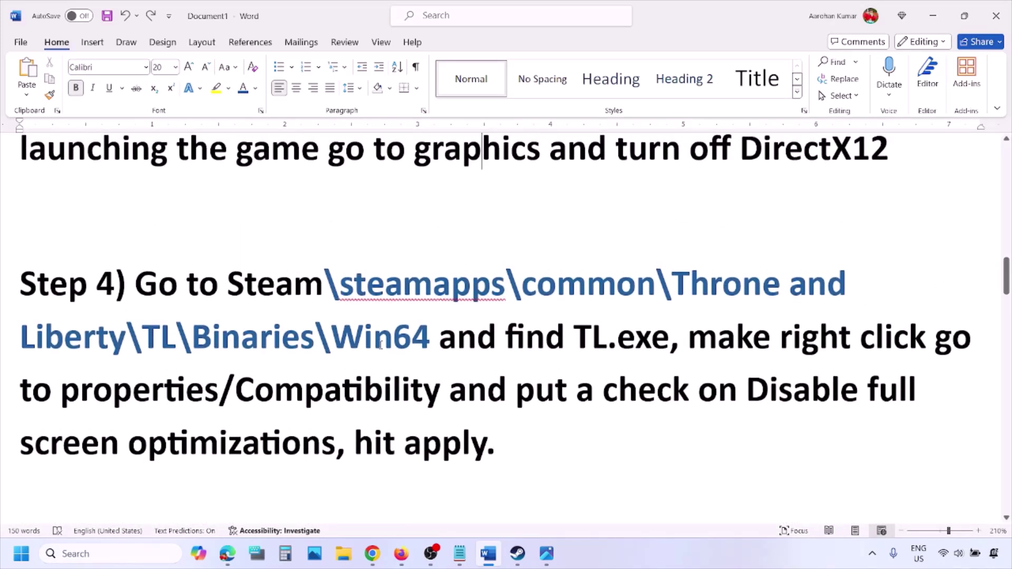
pyautogui.moveTo(136, 285); pyautogui.dragTo(412, 333)
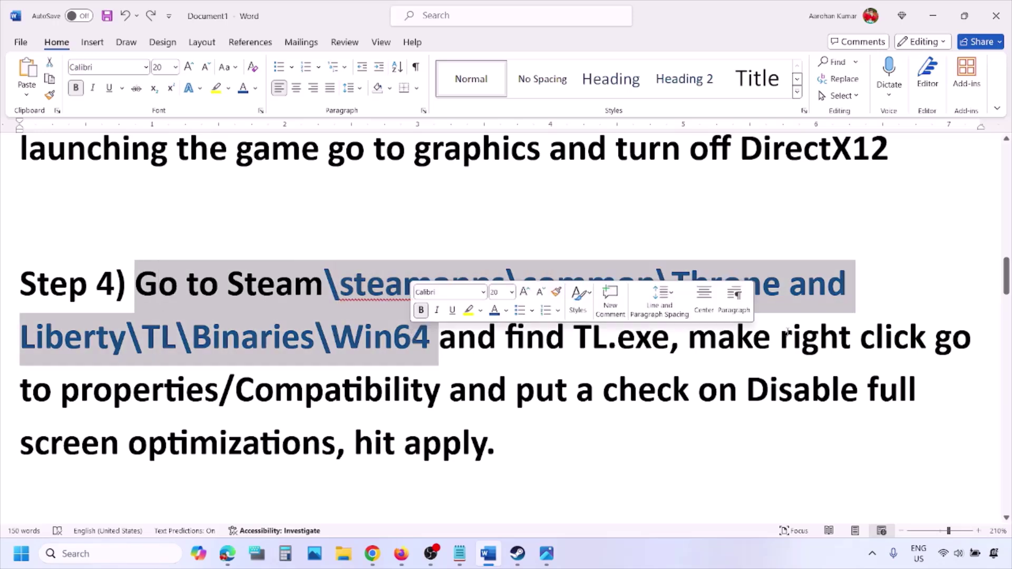
pyautogui.moveTo(688, 337); pyautogui.dragTo(176, 375)
pyautogui.click(636, 338)
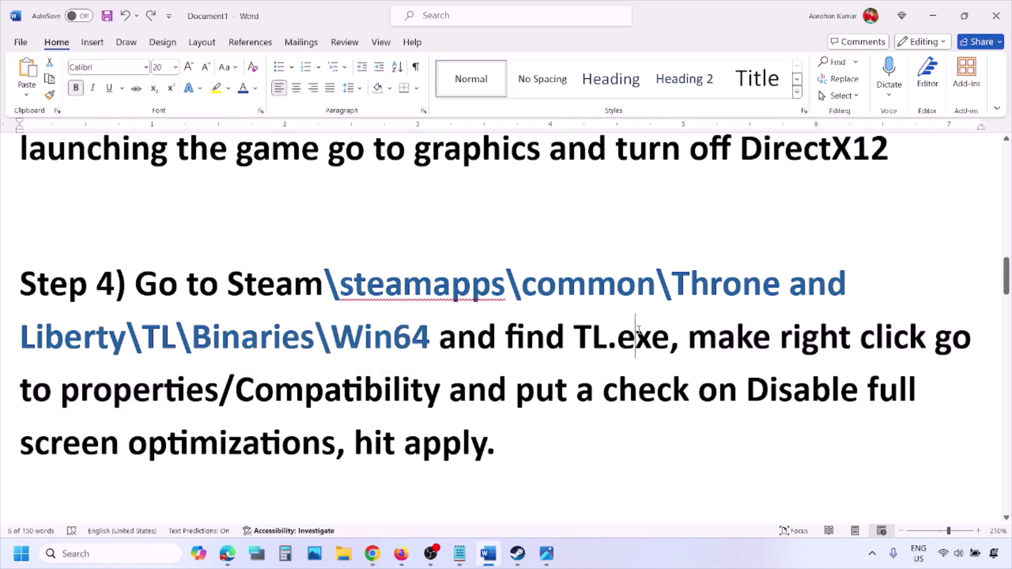
pyautogui.doubleClick(586, 343)
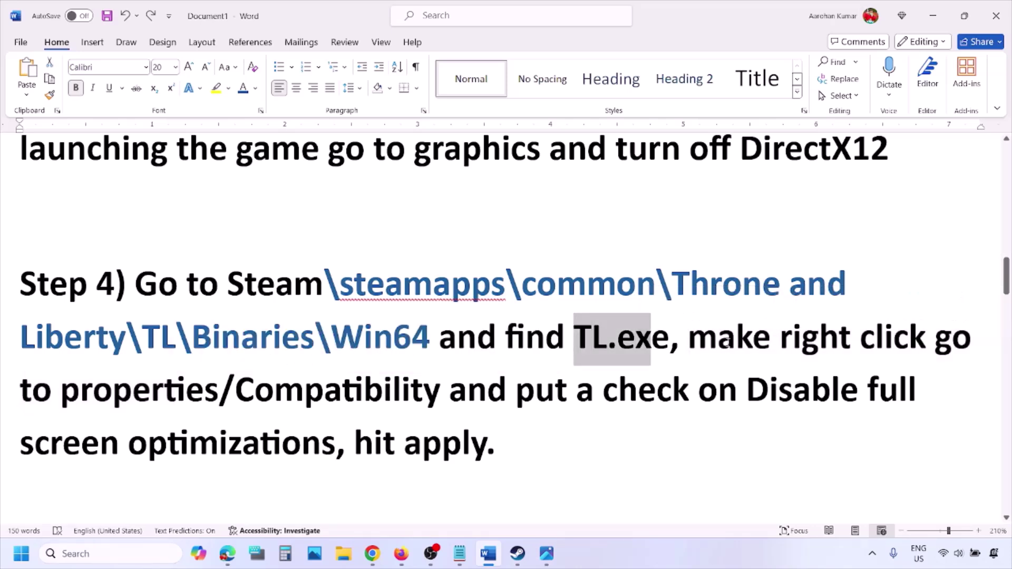
pyautogui.moveTo(688, 337); pyautogui.dragTo(445, 444)
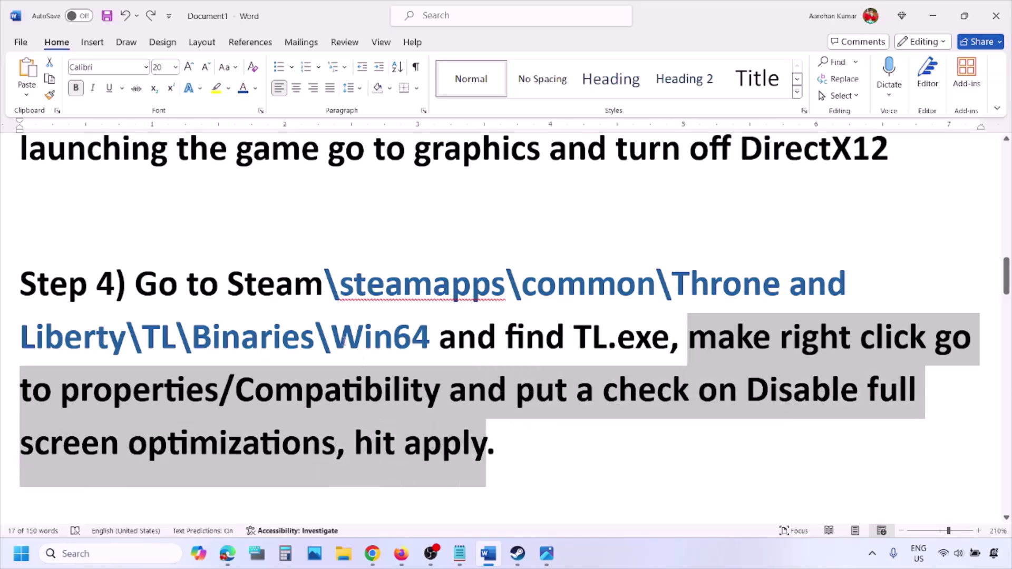
pyautogui.click(330, 338)
pyautogui.scroll(-2, 343, 341)
pyautogui.scroll(-4, 344, 341)
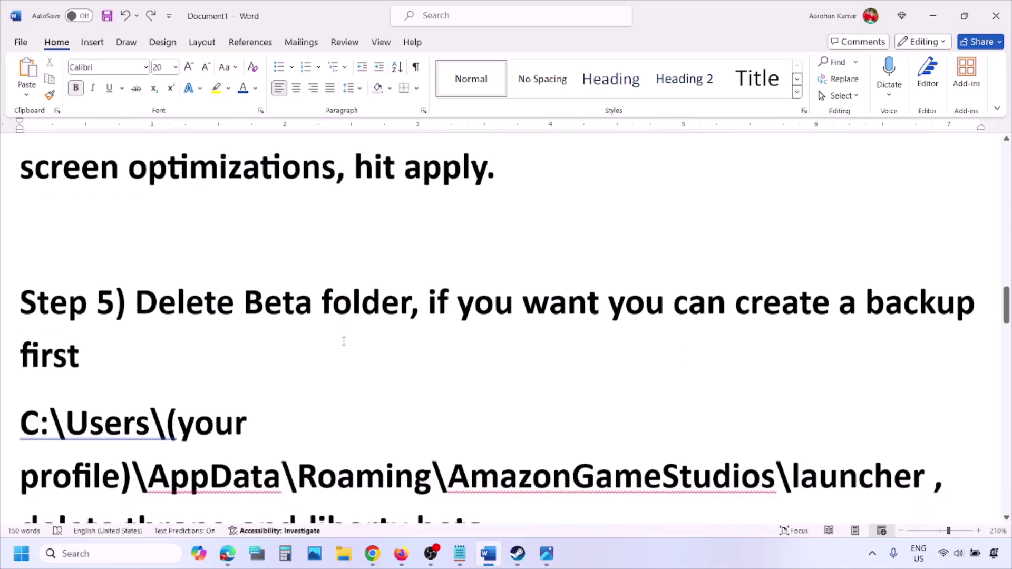
pyautogui.moveTo(156, 256); pyautogui.dragTo(396, 271)
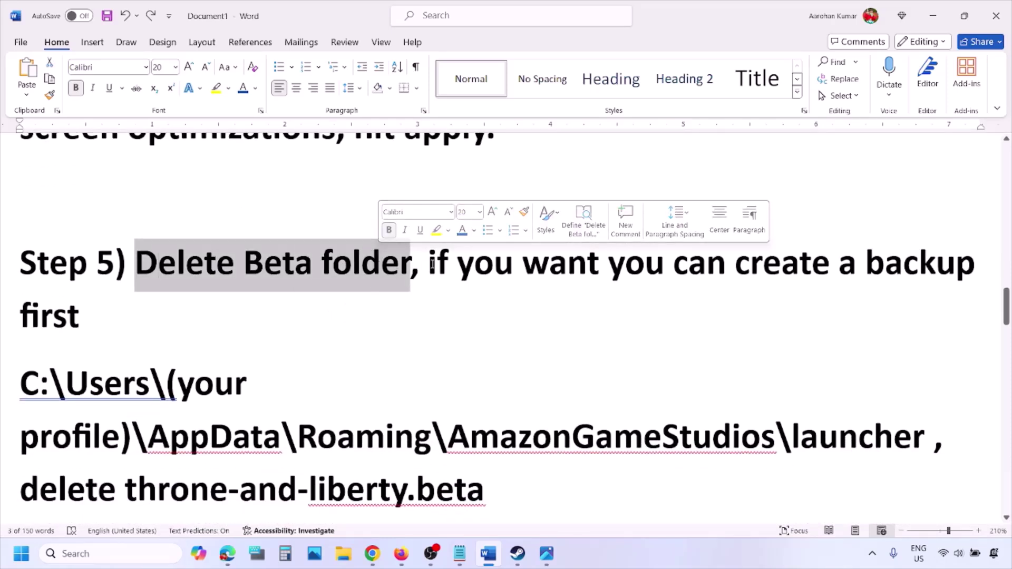
pyautogui.moveTo(429, 263); pyautogui.dragTo(98, 312)
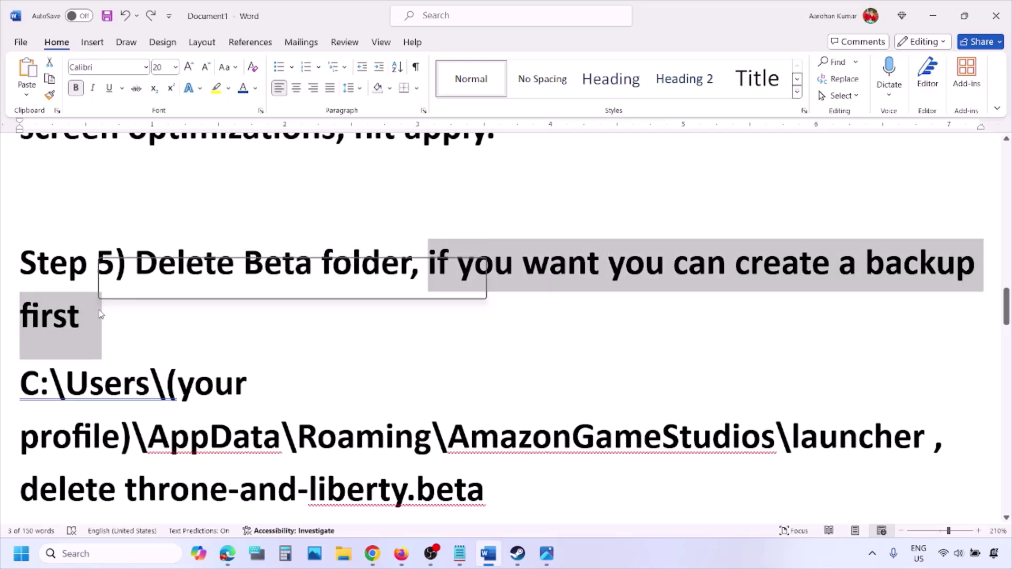
pyautogui.click(100, 311)
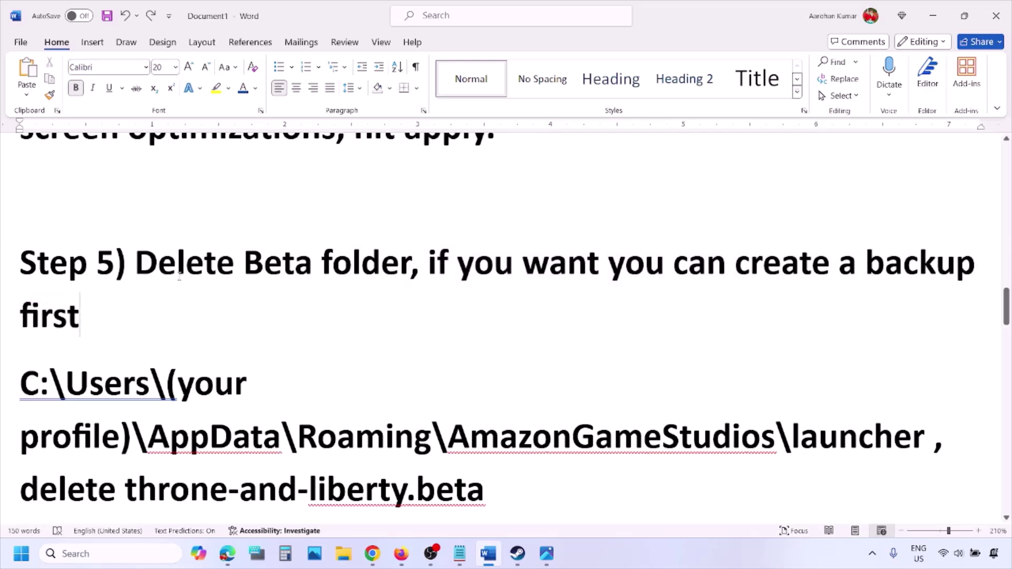
pyautogui.moveTo(161, 269); pyautogui.dragTo(410, 269)
pyautogui.scroll(-2, 51, 247)
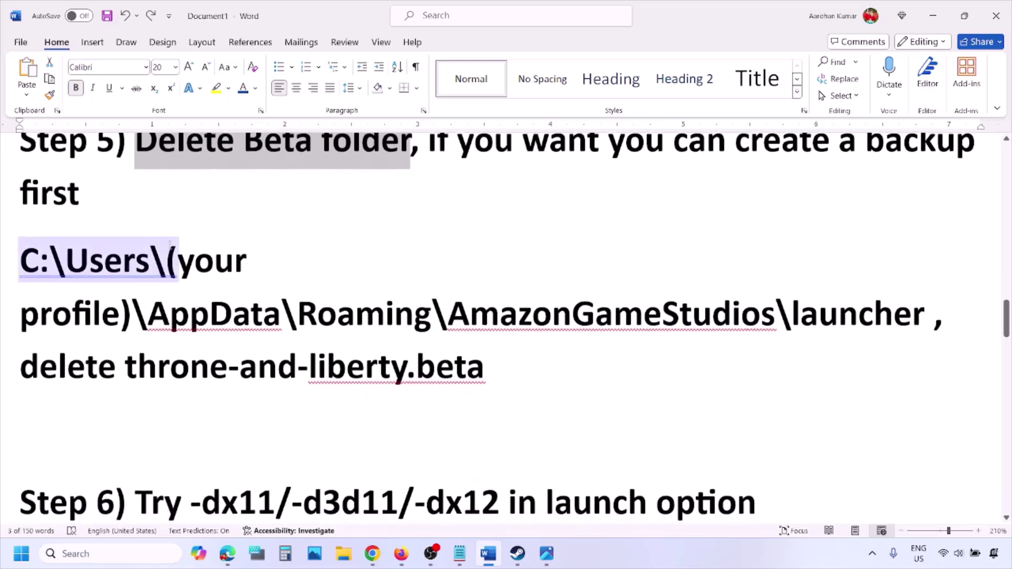
pyautogui.moveTo(35, 258); pyautogui.dragTo(256, 261)
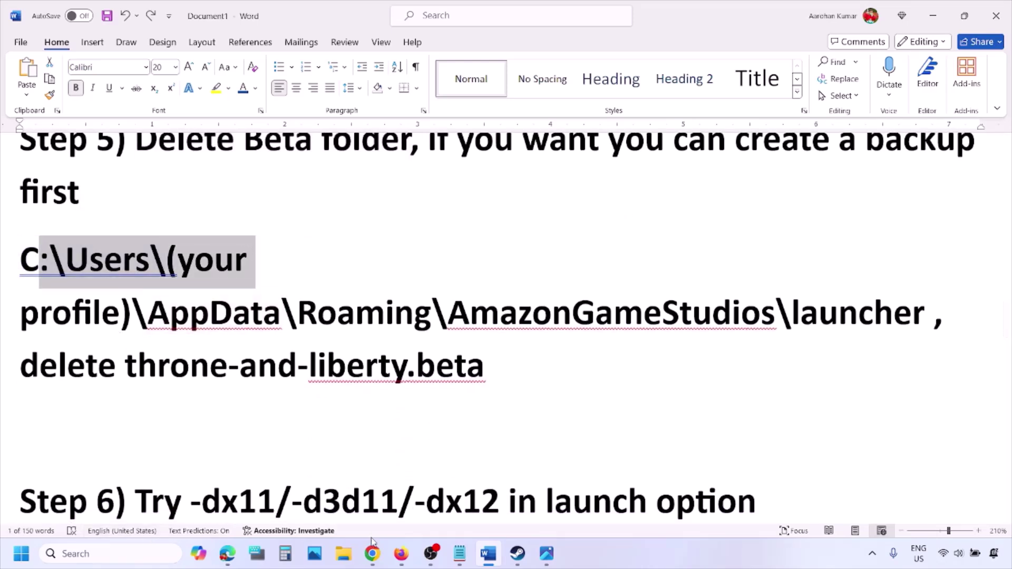
# - Open a new File Explorer window and navigate to the C: drive's Users folder
pyautogui.rightClick(343, 553)
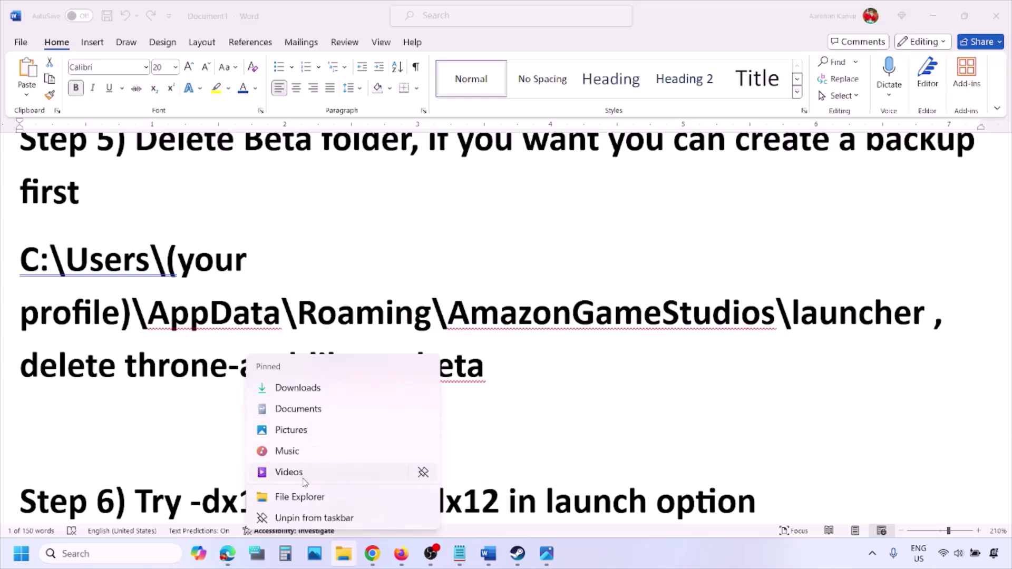
pyautogui.click(345, 497)
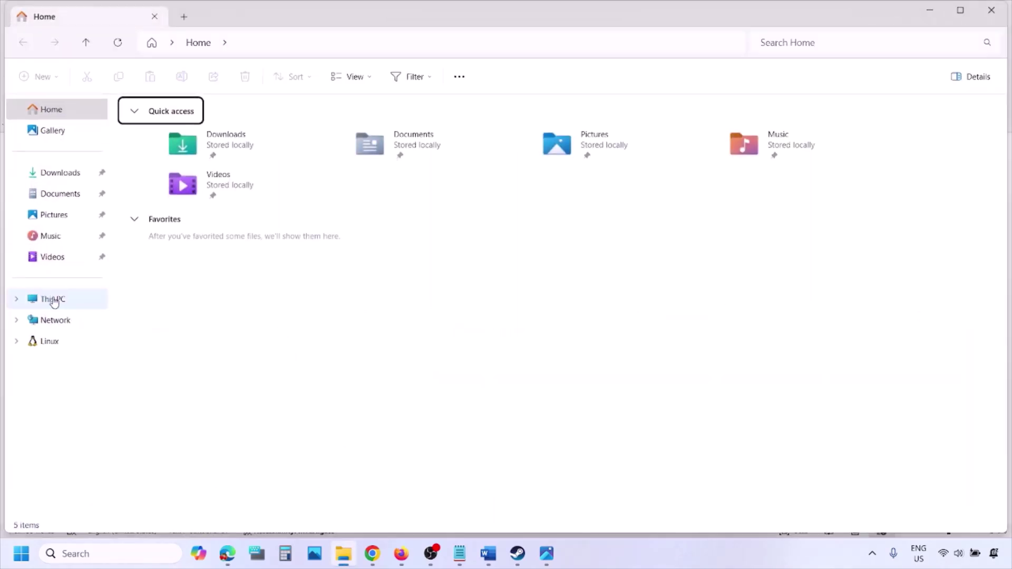
pyautogui.click(53, 298)
pyautogui.doubleClick(236, 145)
pyautogui.scroll(-3, 214, 337)
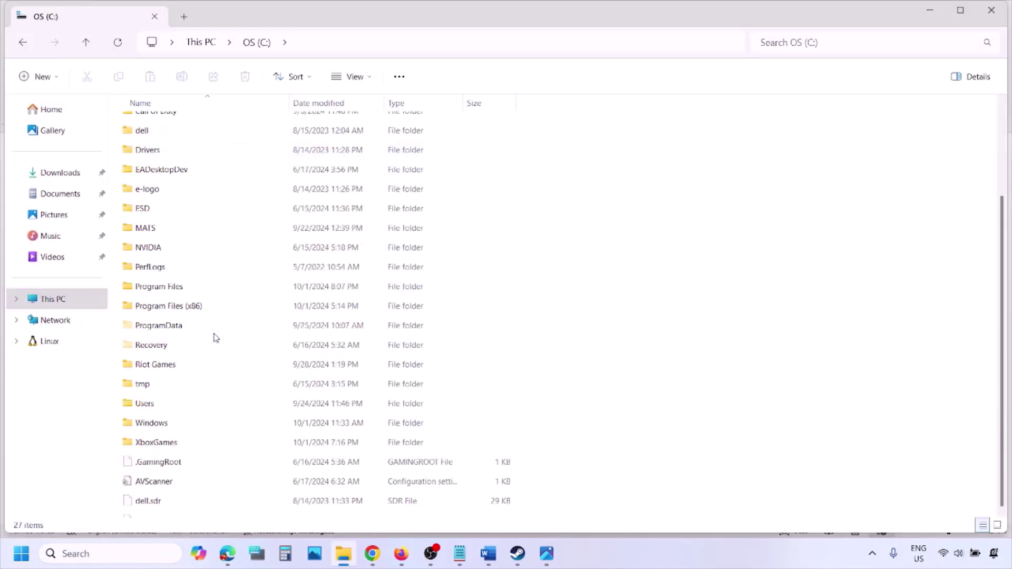
pyautogui.doubleClick(154, 394)
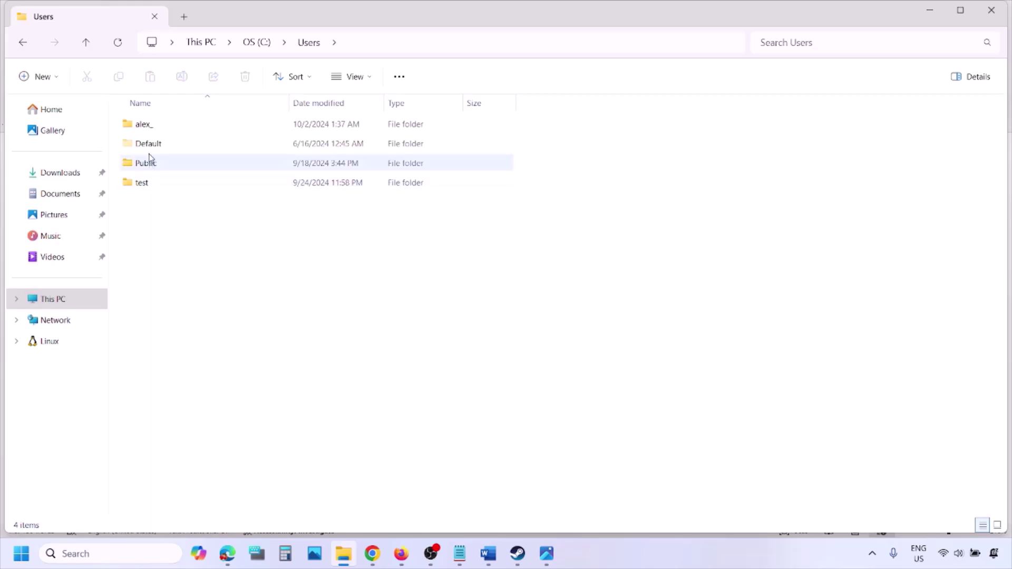
# - Open the user's profile folder and then AppData, and switch back to Word
pyautogui.click(145, 125)
pyautogui.doubleClick(178, 126)
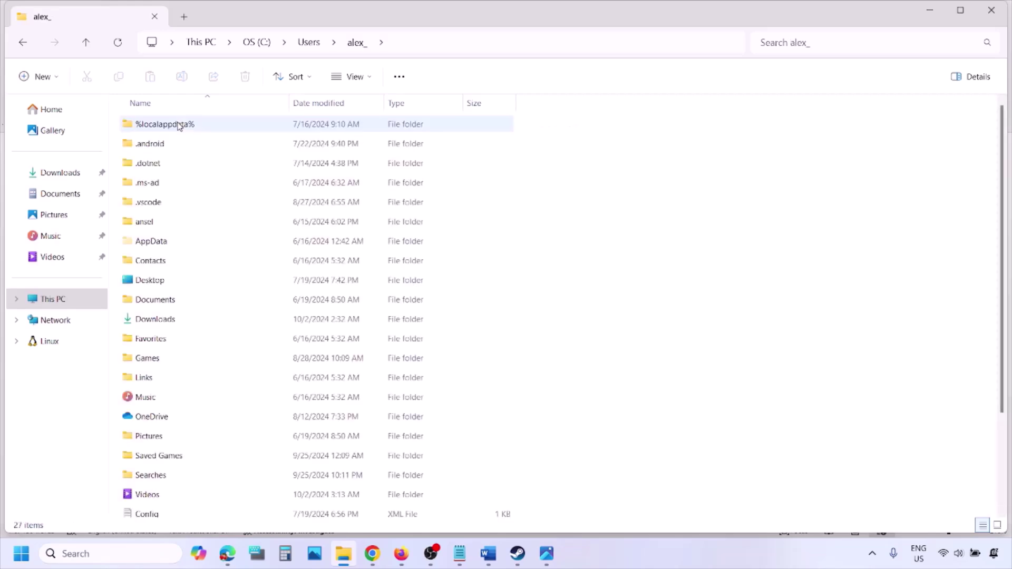
pyautogui.click(160, 246)
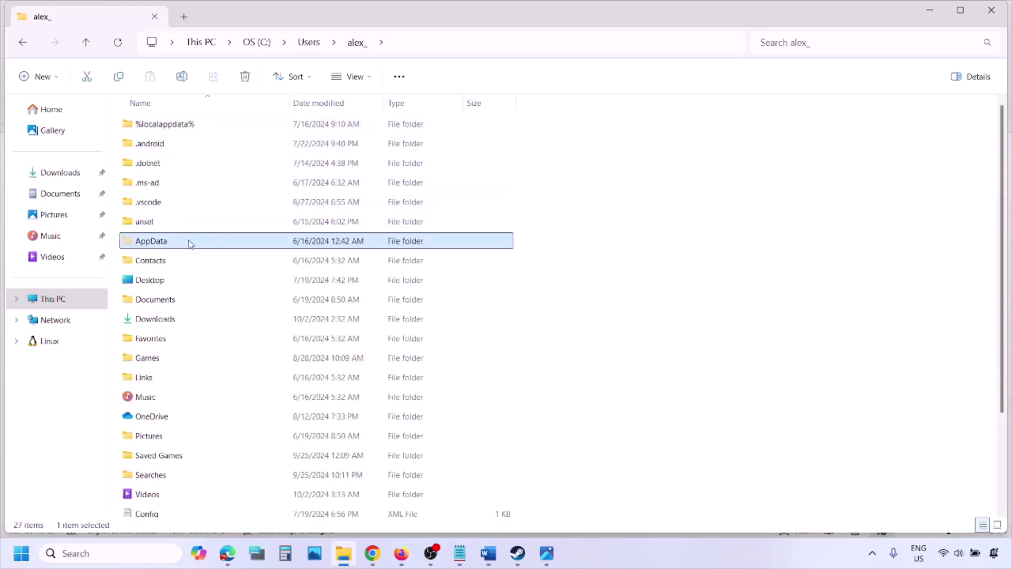
pyautogui.click(375, 79)
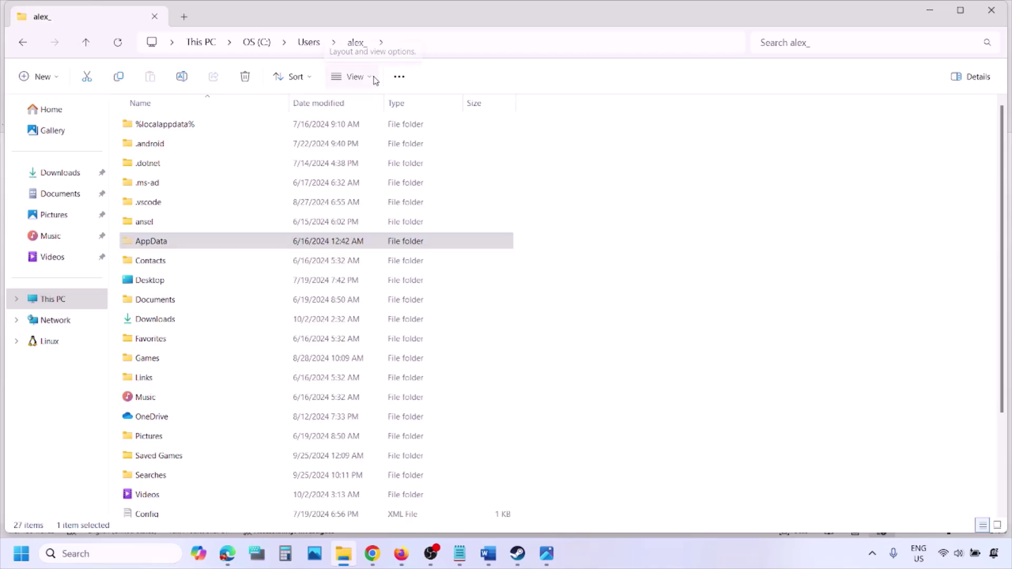
pyautogui.moveTo(362, 323)
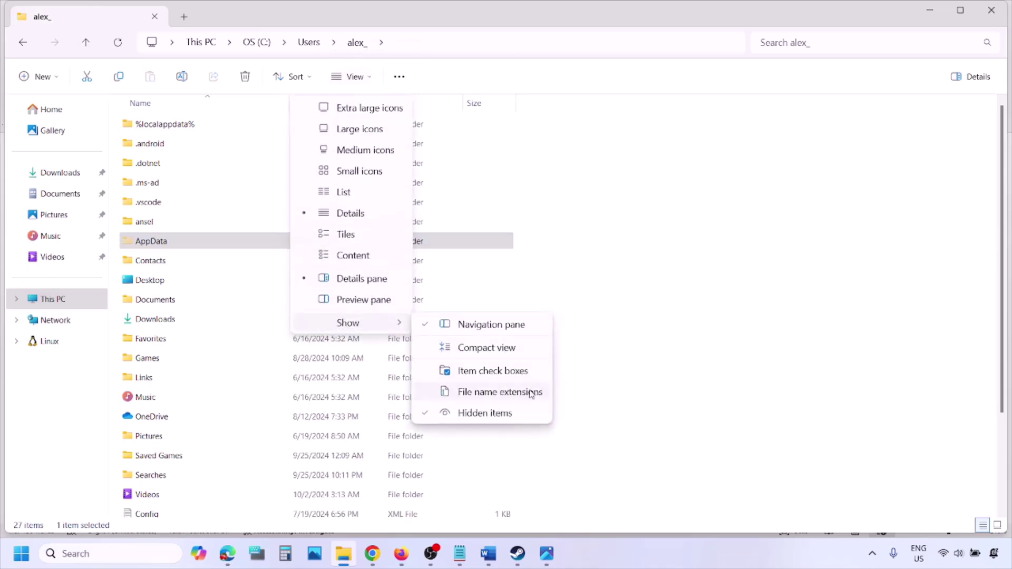
pyautogui.doubleClick(208, 247)
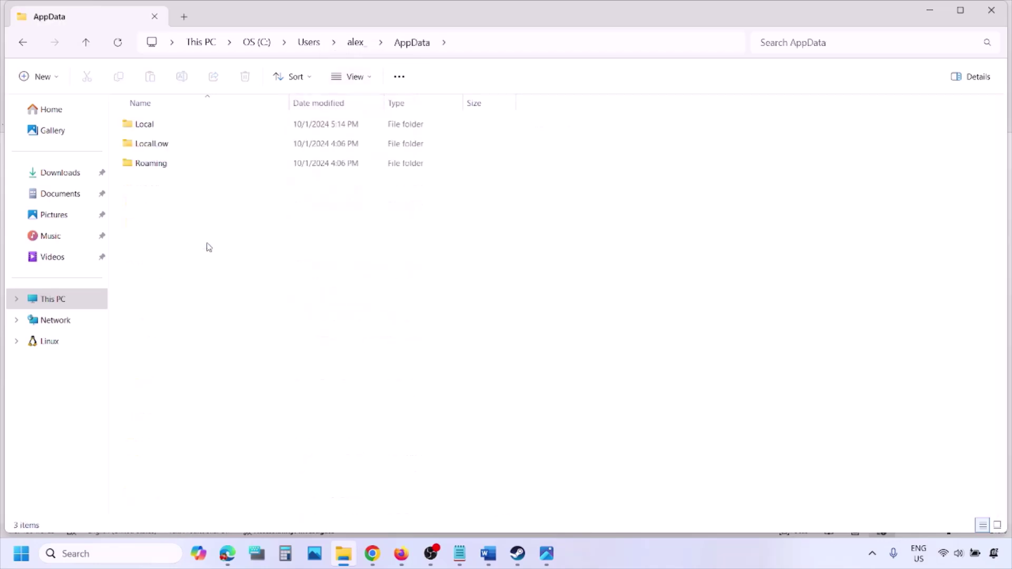
pyautogui.hotkey('alt', 'Tab')
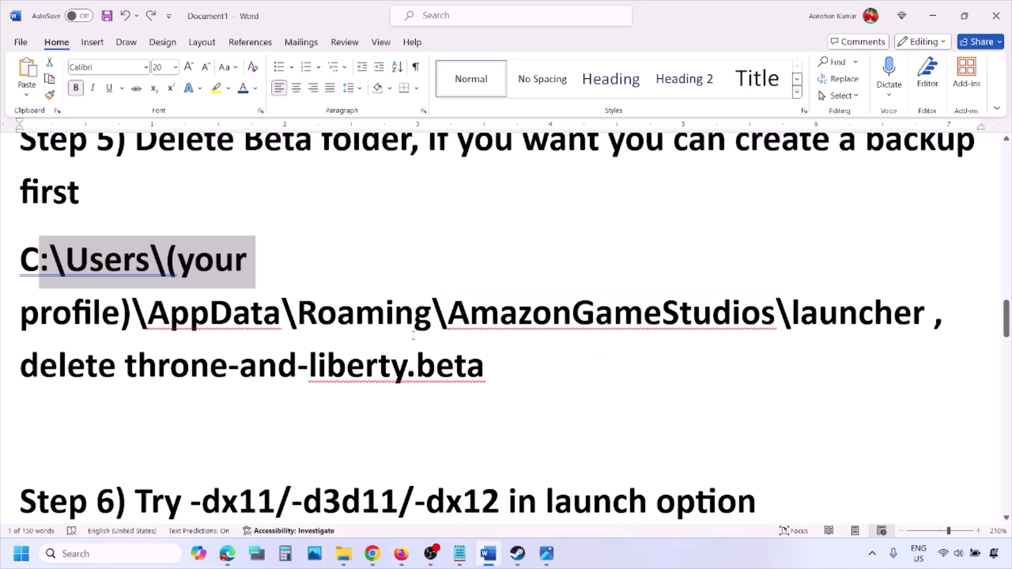
# - Highlight part of the Step 5 AppData path, the word 'beta', and the 'Delete Beta folder' heading
pyautogui.moveTo(309, 312); pyautogui.dragTo(925, 314)
pyautogui.doubleClick(451, 366)
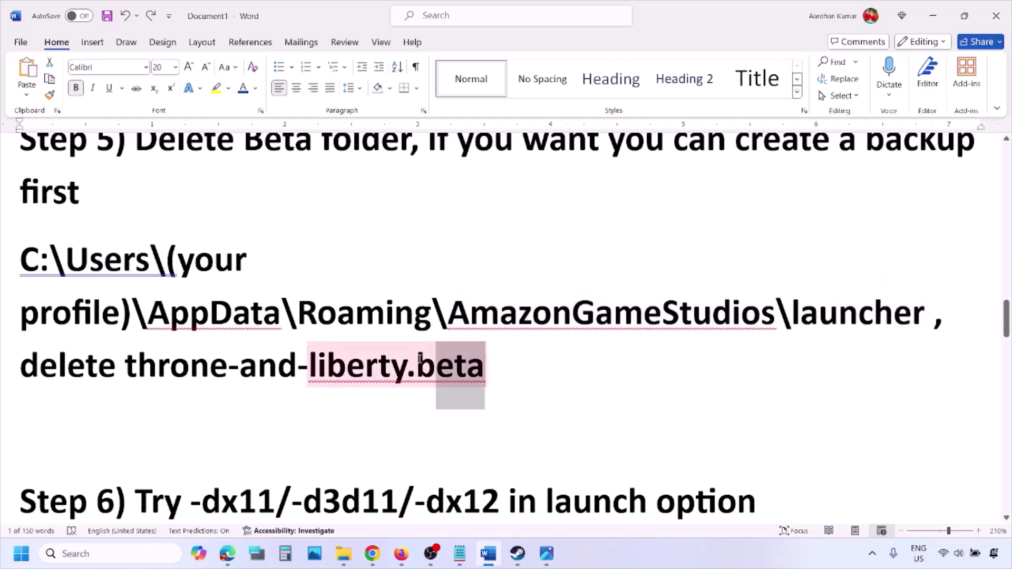
pyautogui.scroll(1, 354, 267)
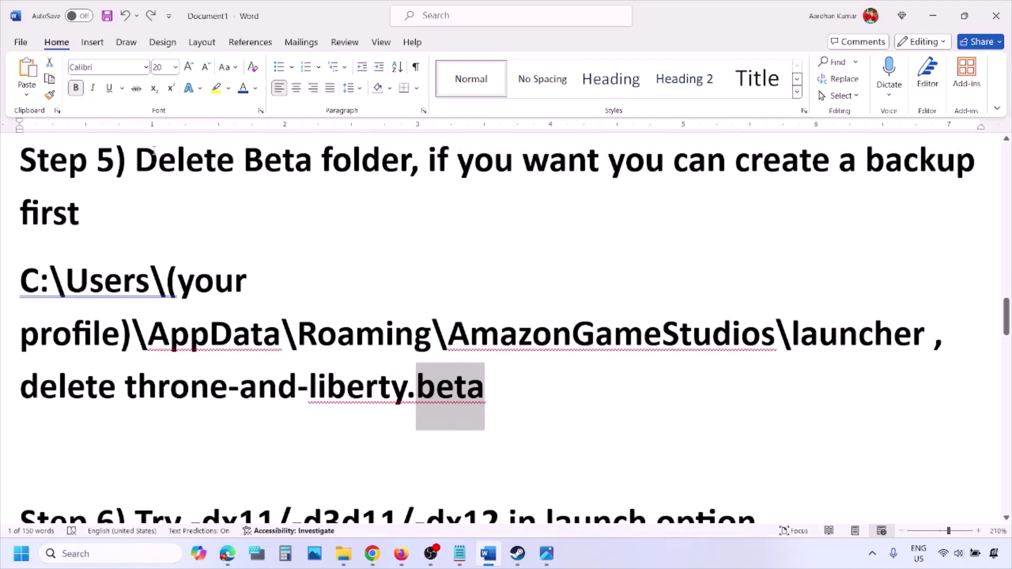
pyautogui.moveTo(148, 153); pyautogui.dragTo(410, 161)
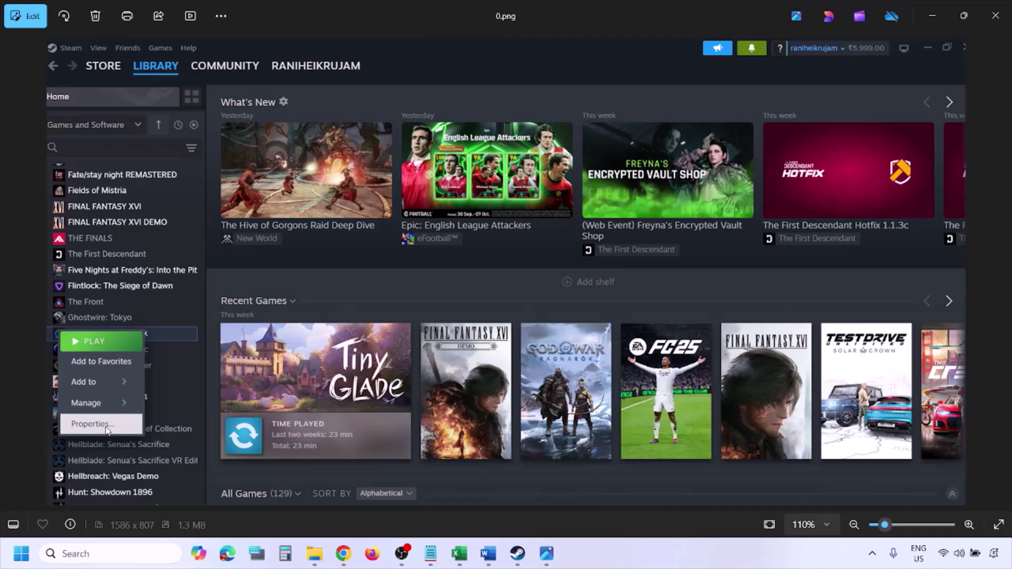
# - Zoom out of the Steam library screenshot and advance to the next image
pyautogui.scroll(-1, 364, 331)
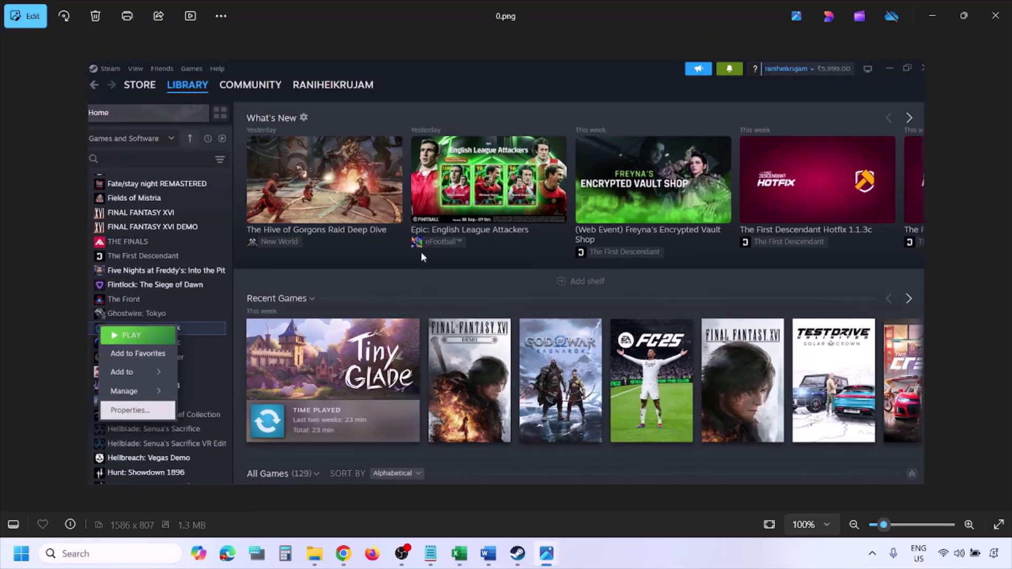
pyautogui.press('Right')
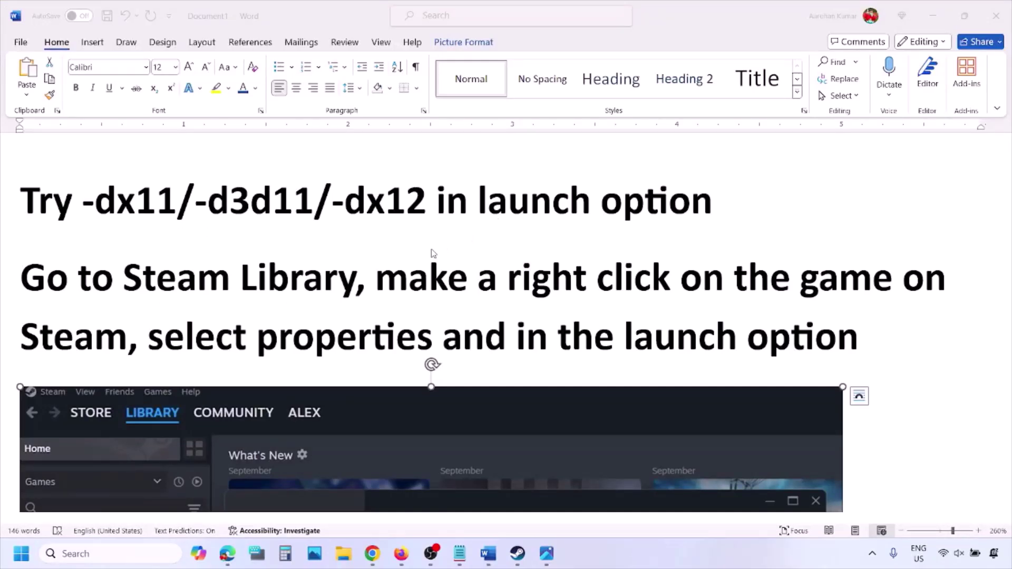
# - Highlight Step 6's 'make a right click on the game' text and inspect the embedded screenshot's options
pyautogui.scroll(-3, 270, 309)
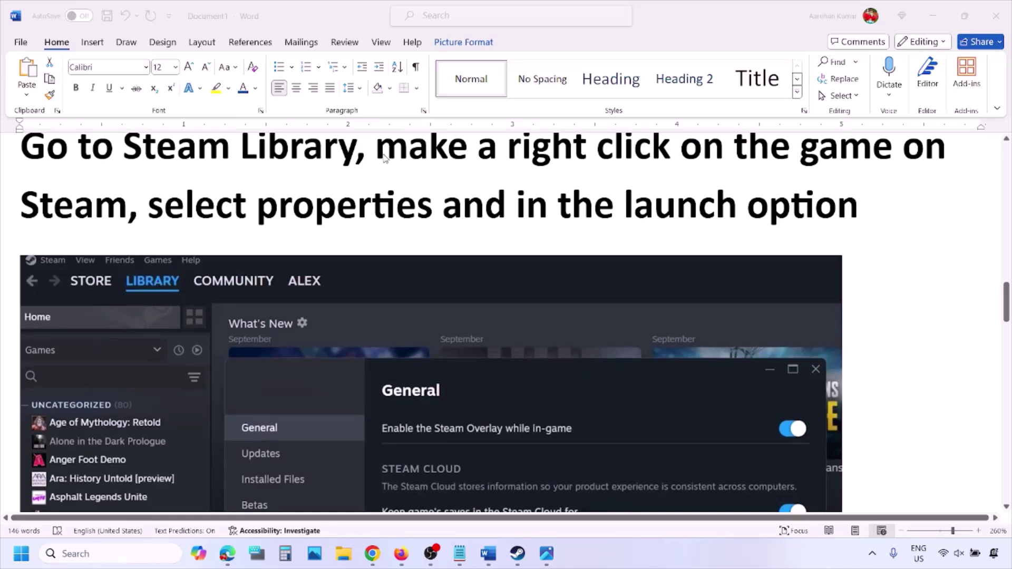
pyautogui.moveTo(377, 153); pyautogui.dragTo(821, 153)
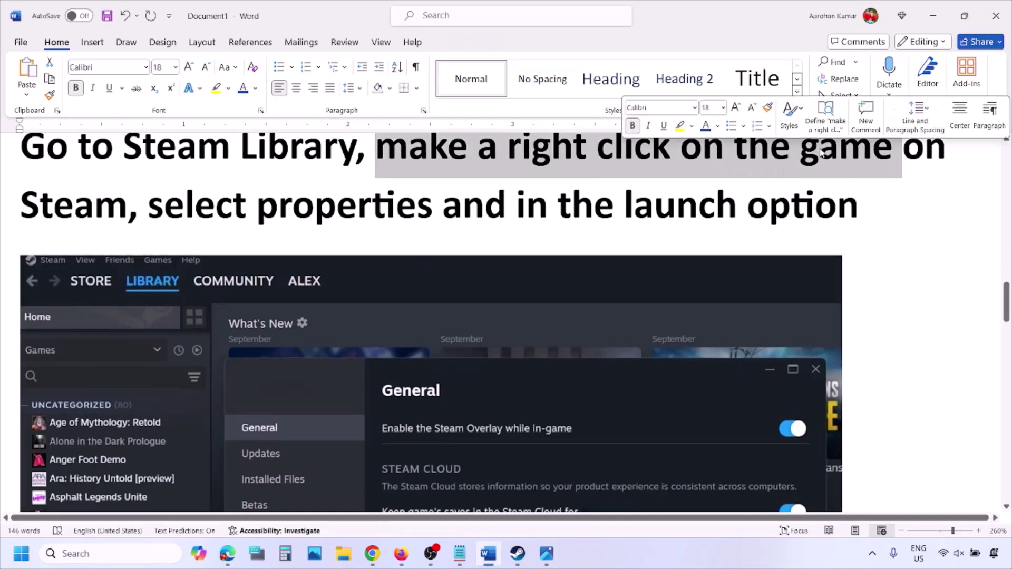
pyautogui.moveTo(248, 206); pyautogui.dragTo(435, 207)
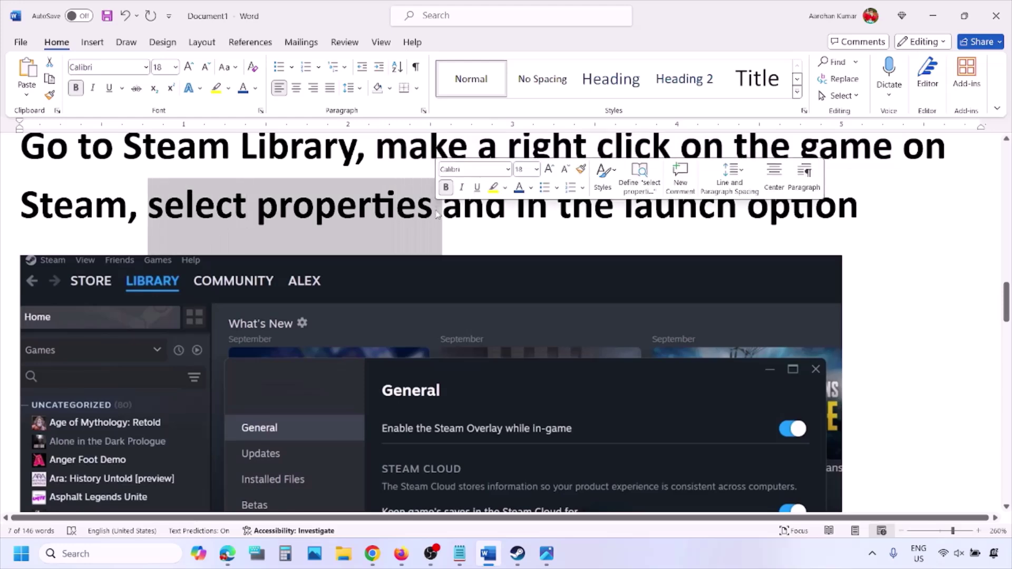
pyautogui.scroll(-5, 435, 209)
pyautogui.scroll(1, 435, 213)
pyautogui.rightClick(436, 174)
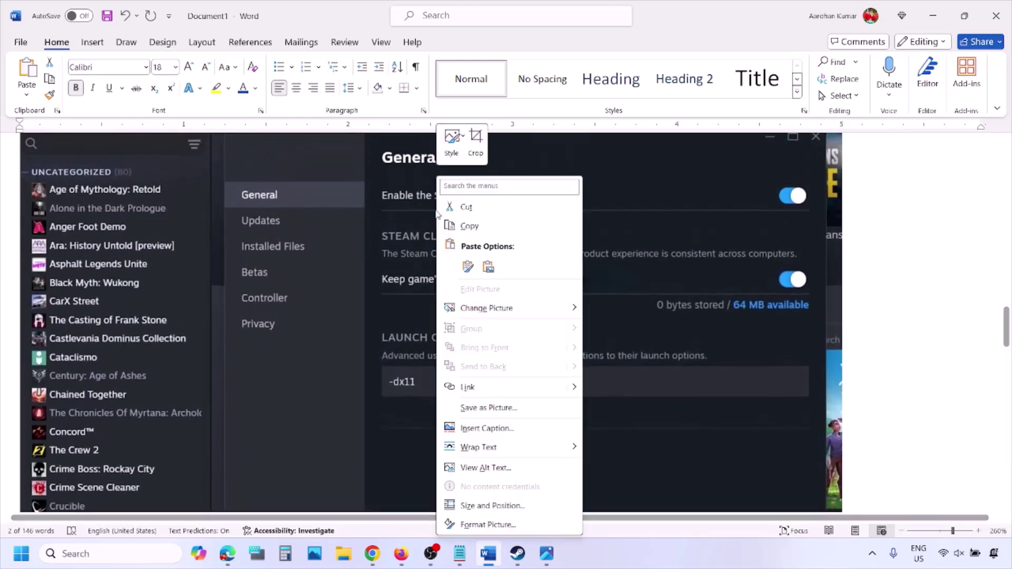
pyautogui.click(396, 384)
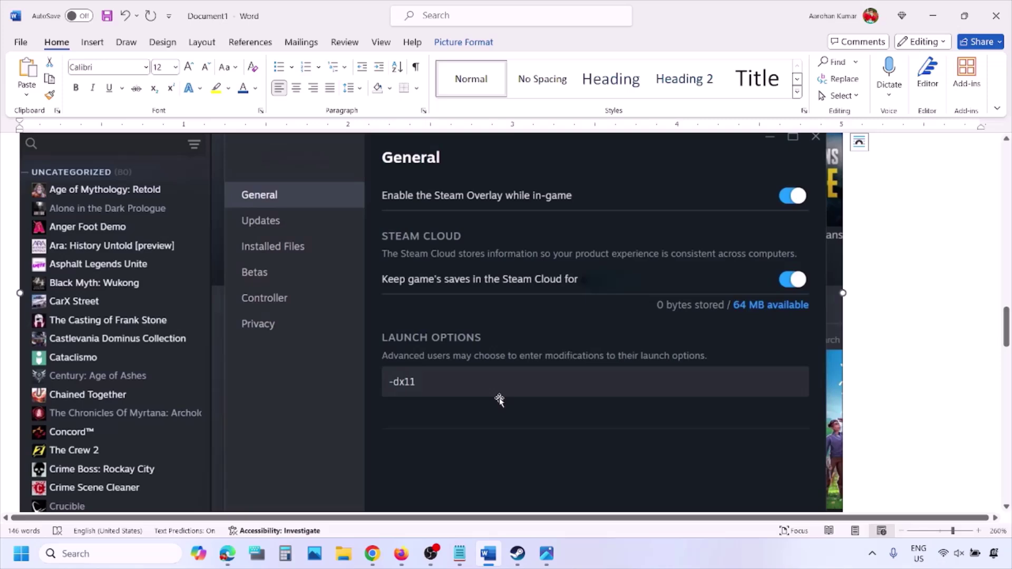
# - Scroll through the -dx11, -d3d11 and -dx12 launch-option screenshots, then leave Word
pyautogui.scroll(-5, 499, 399)
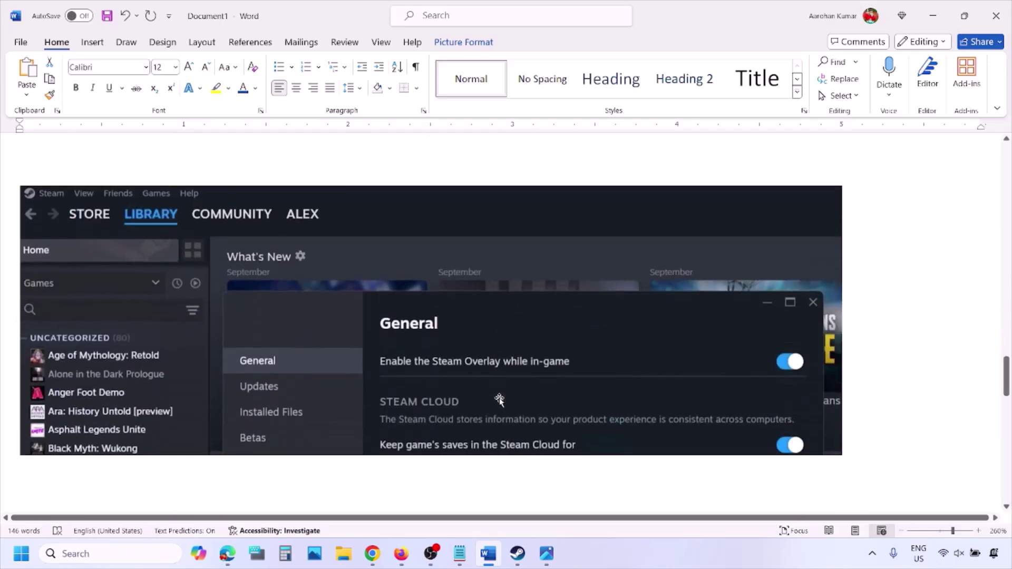
pyautogui.scroll(-10, 499, 399)
pyautogui.scroll(5, 443, 296)
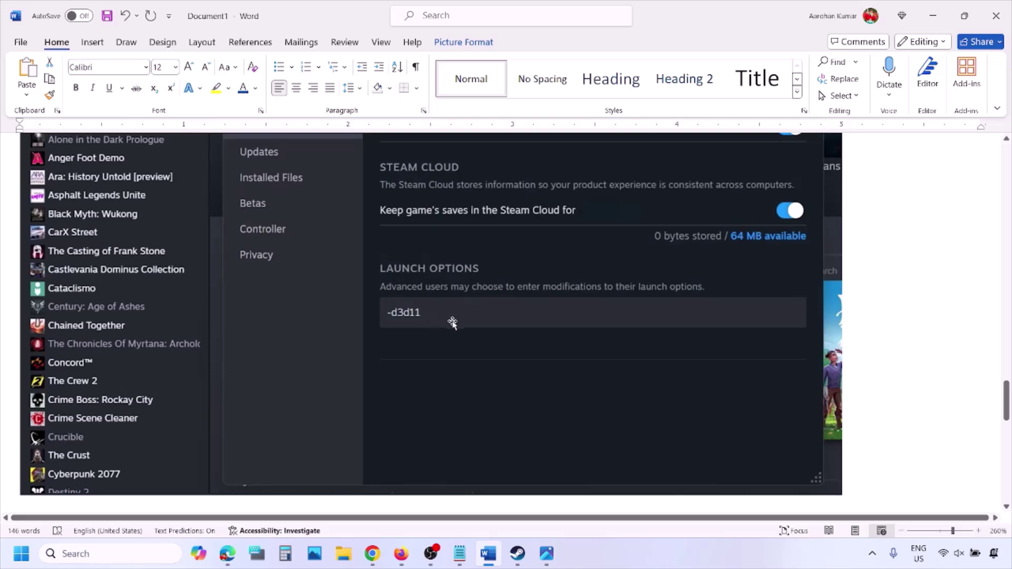
pyautogui.scroll(-8, 454, 322)
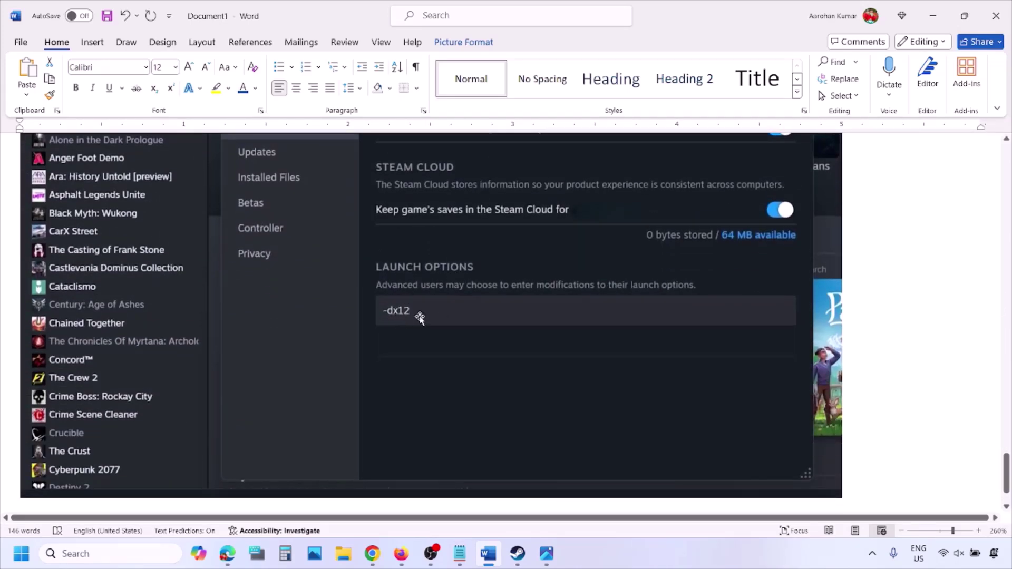
pyautogui.click(642, 560)
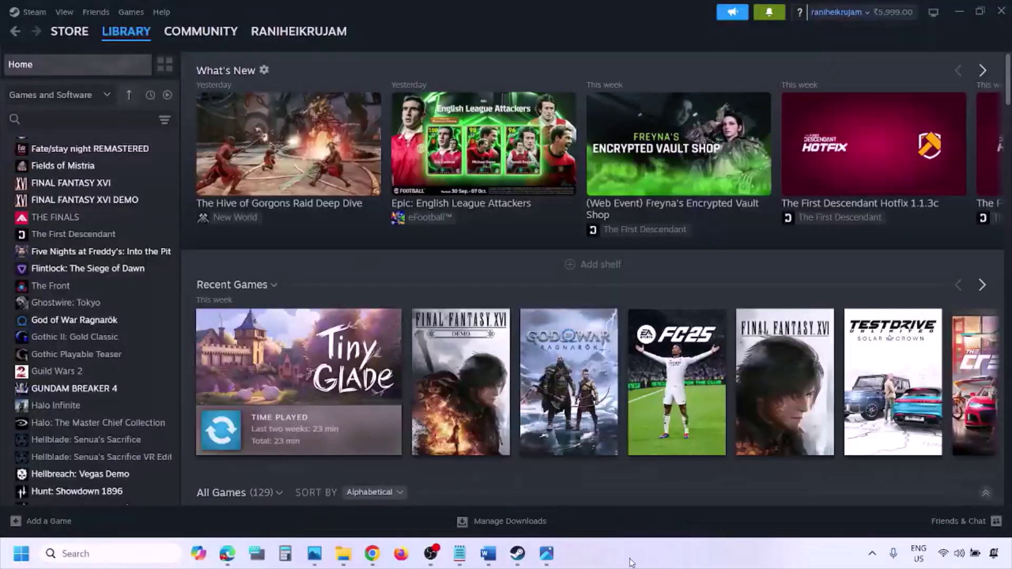
# - Show the Start menu's power choices including Restart, then bring the Word guide back
pyautogui.click(26, 562)
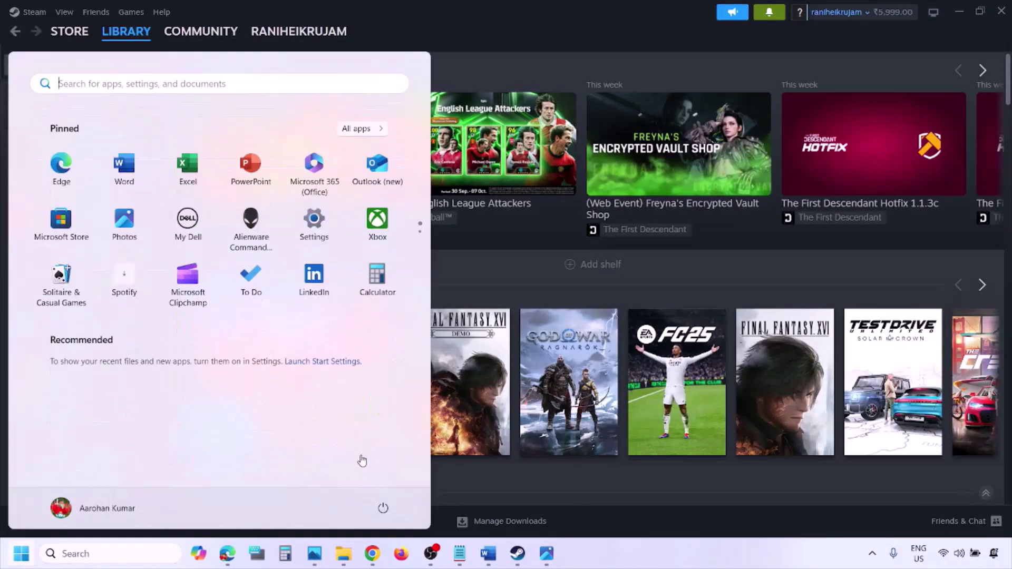
pyautogui.click(383, 508)
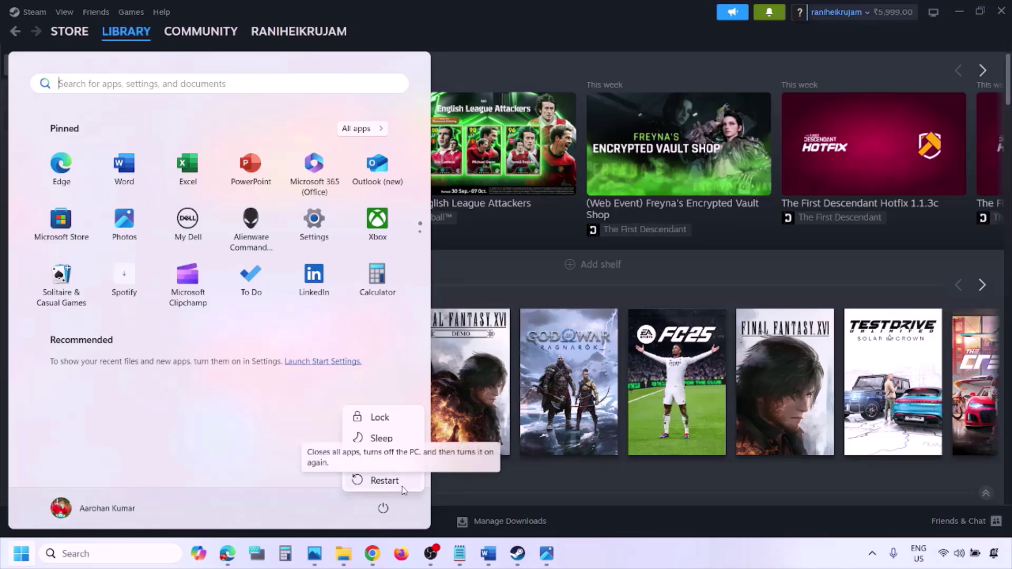
pyautogui.click(490, 559)
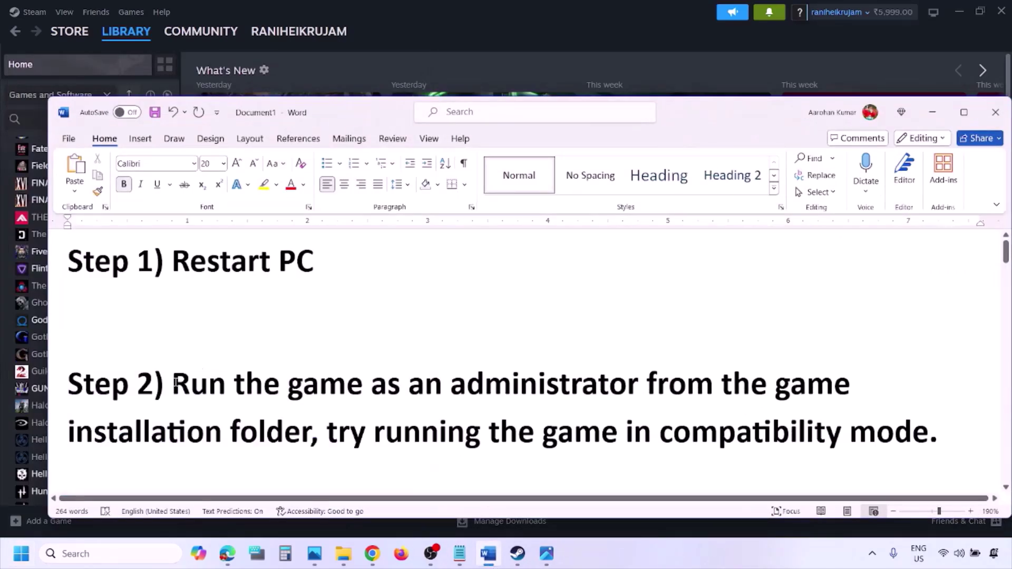
# - Highlight Step 2's run-as-administrator instruction and switch to screenshot 1.png
pyautogui.moveTo(176, 383); pyautogui.dragTo(287, 417)
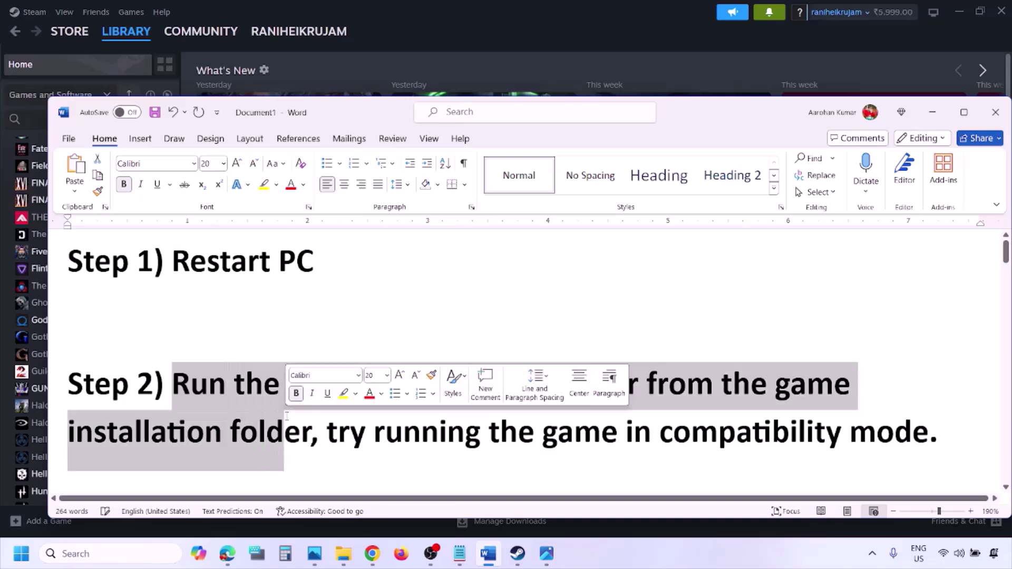
pyautogui.click(641, 556)
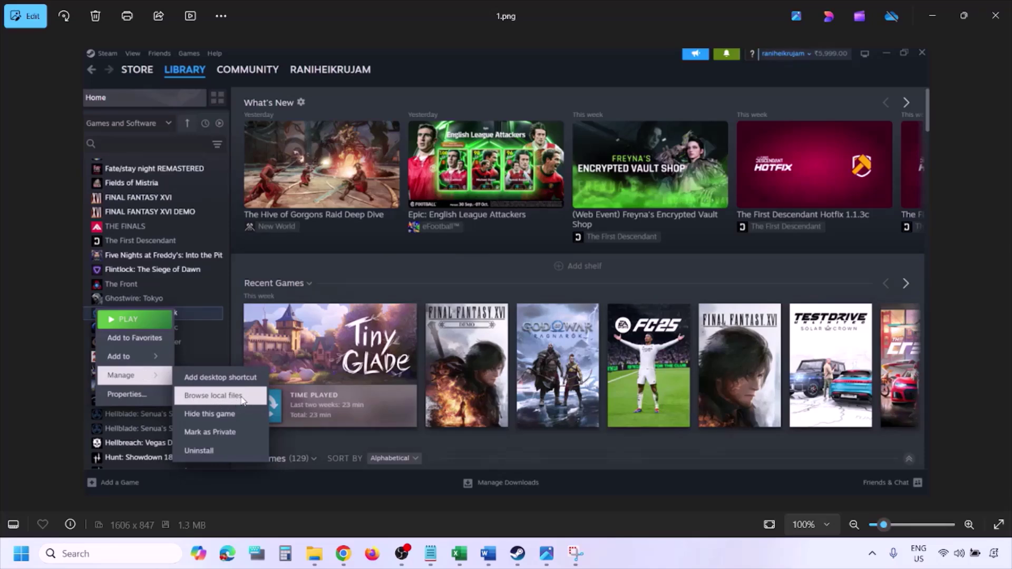
# - Zoom in and out on 1.png, then advance to 2.png showing Run as administrator and Properties
pyautogui.scroll(2, 239, 394)
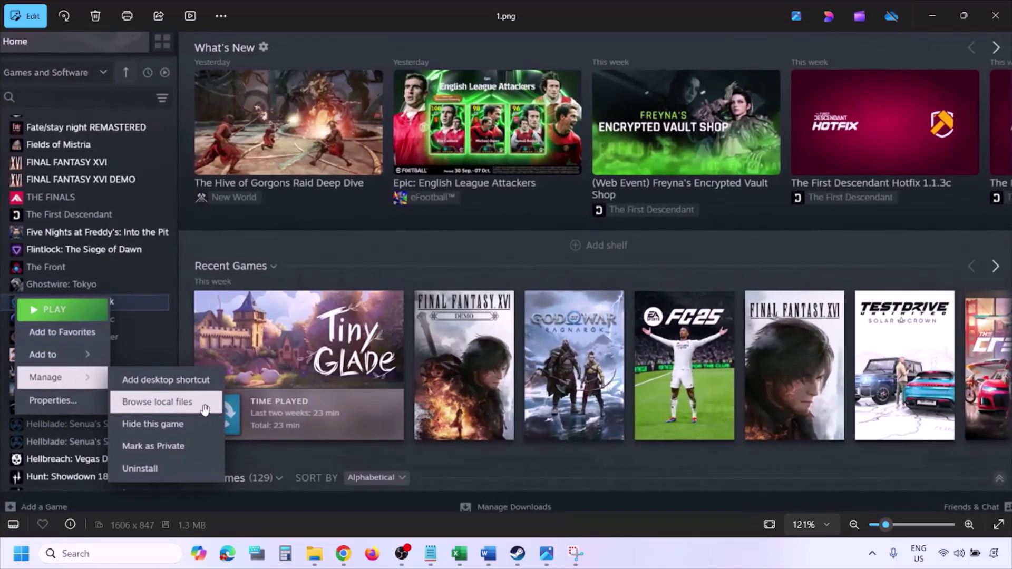
pyautogui.scroll(-2, 203, 409)
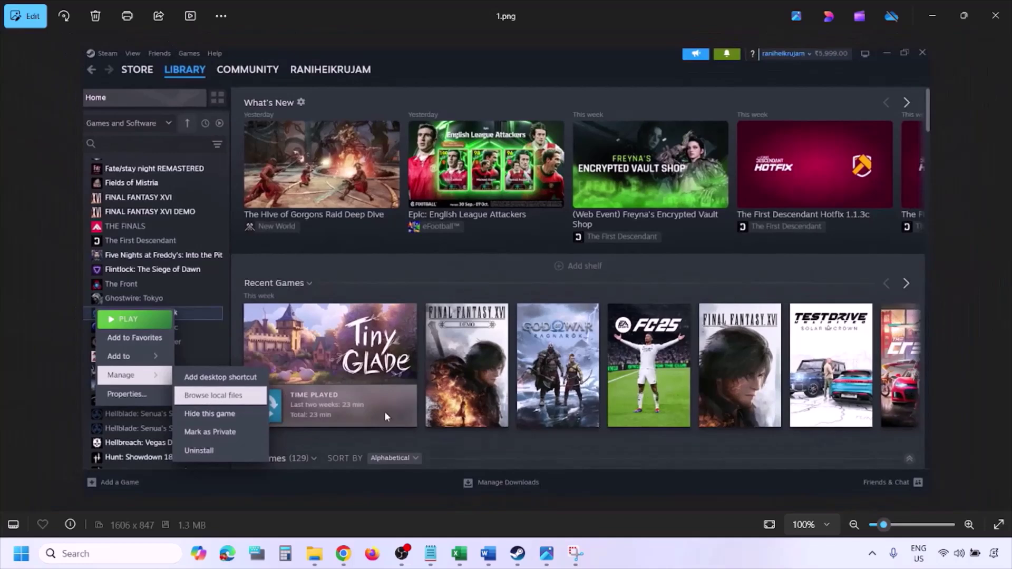
pyautogui.click(490, 369)
pyautogui.press('Right')
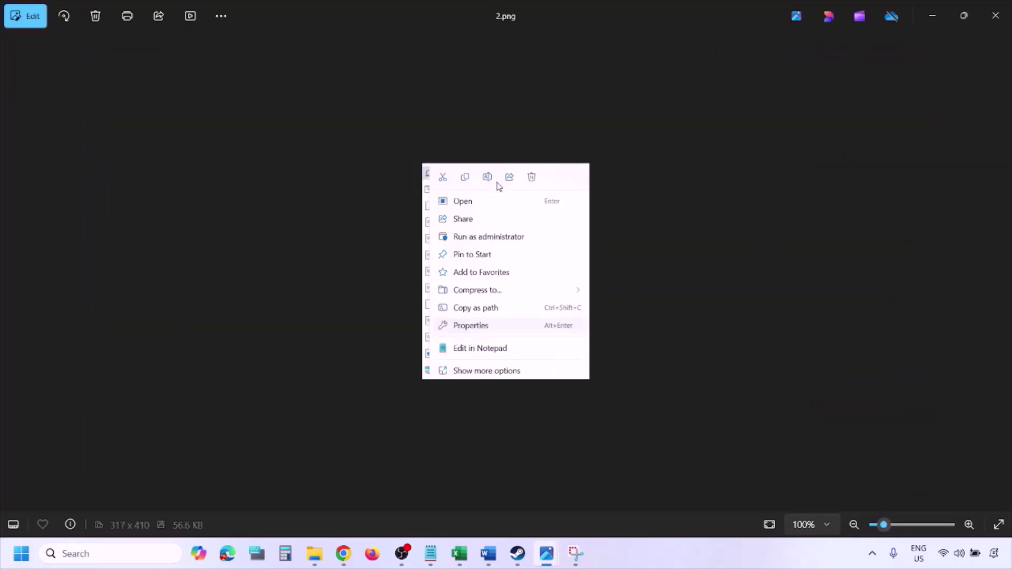
pyautogui.scroll(5, 498, 317)
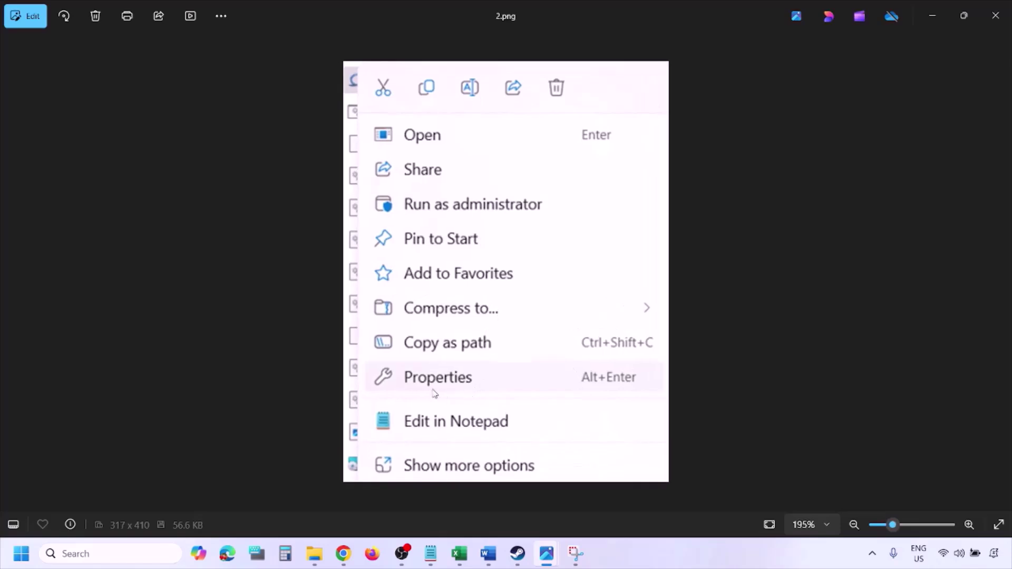
pyautogui.scroll(-5, 466, 389)
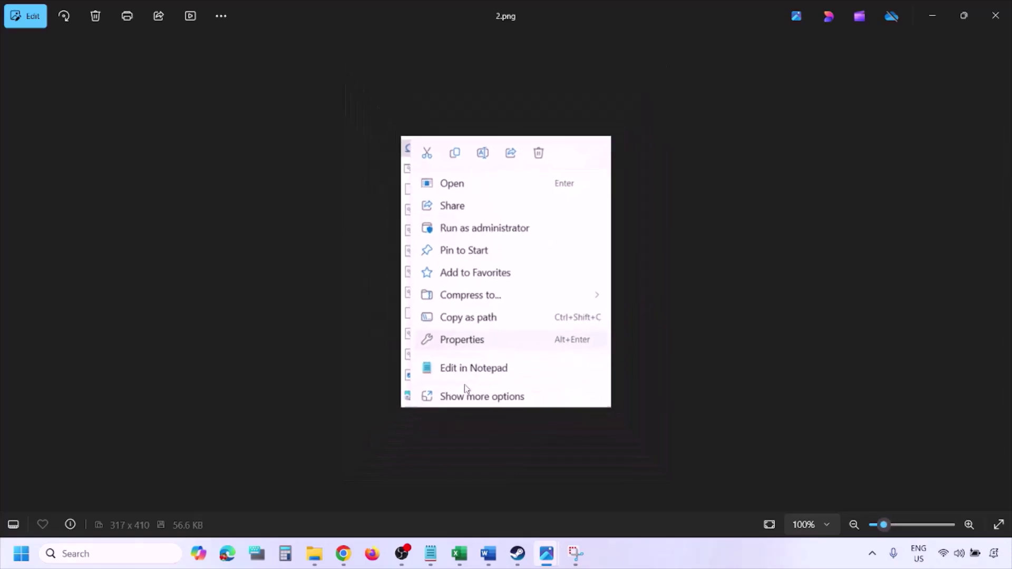
# - Open screenshot 3.png, zooming in and panning to inspect the dialog
pyautogui.press('Right')
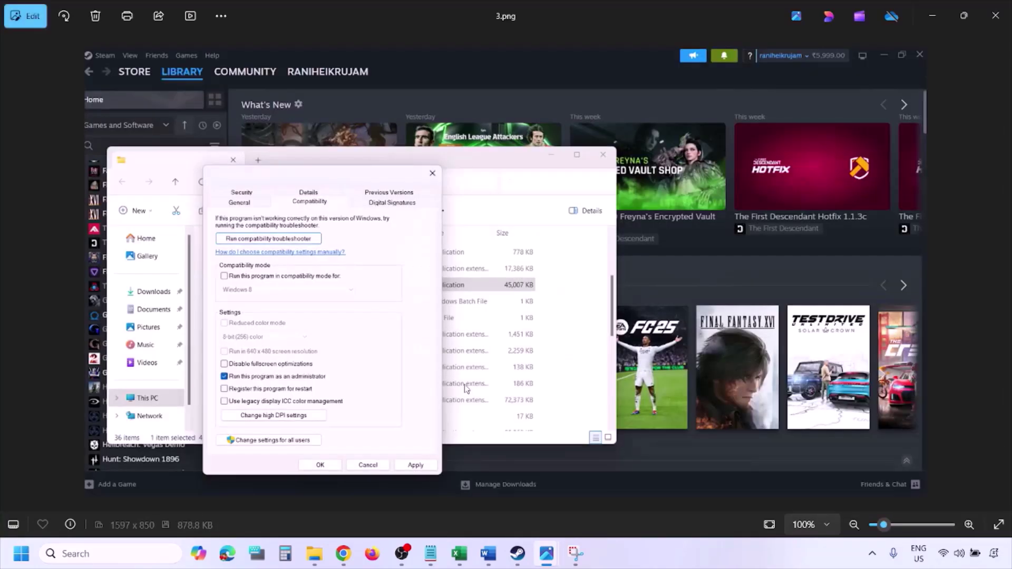
pyautogui.scroll(2, 302, 299)
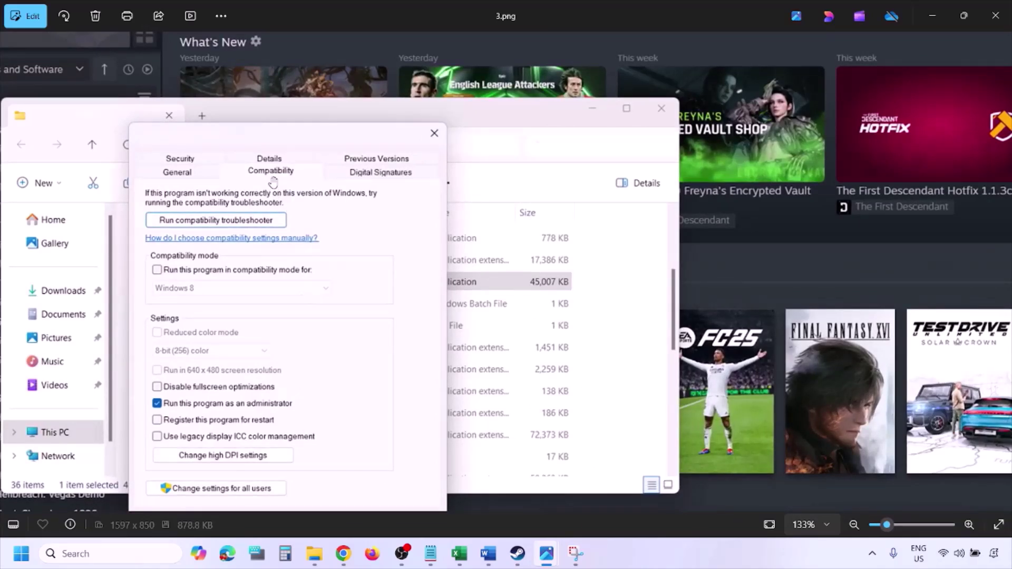
pyautogui.moveTo(224, 396); pyautogui.dragTo(224, 347)
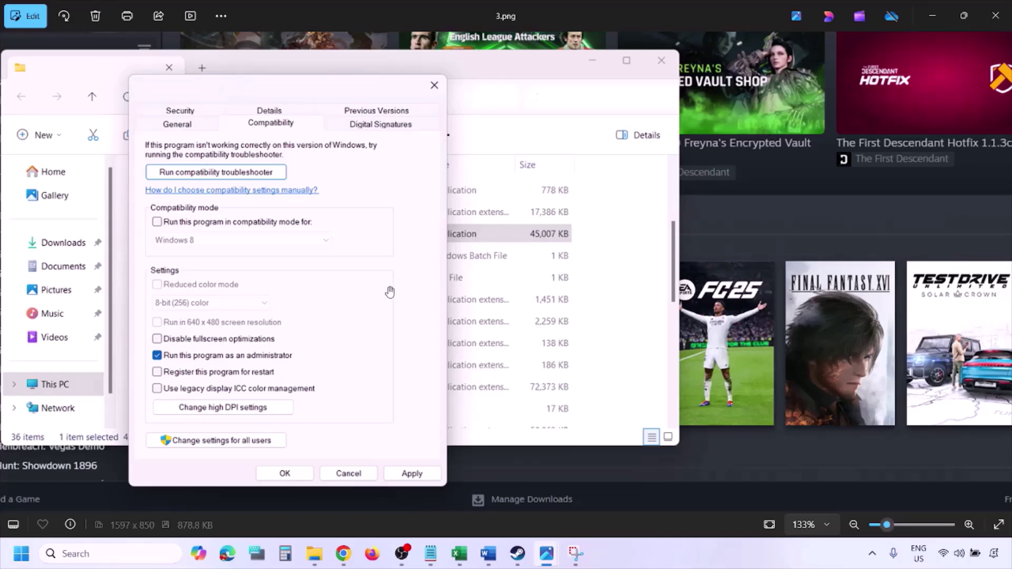
pyautogui.scroll(-3, 390, 292)
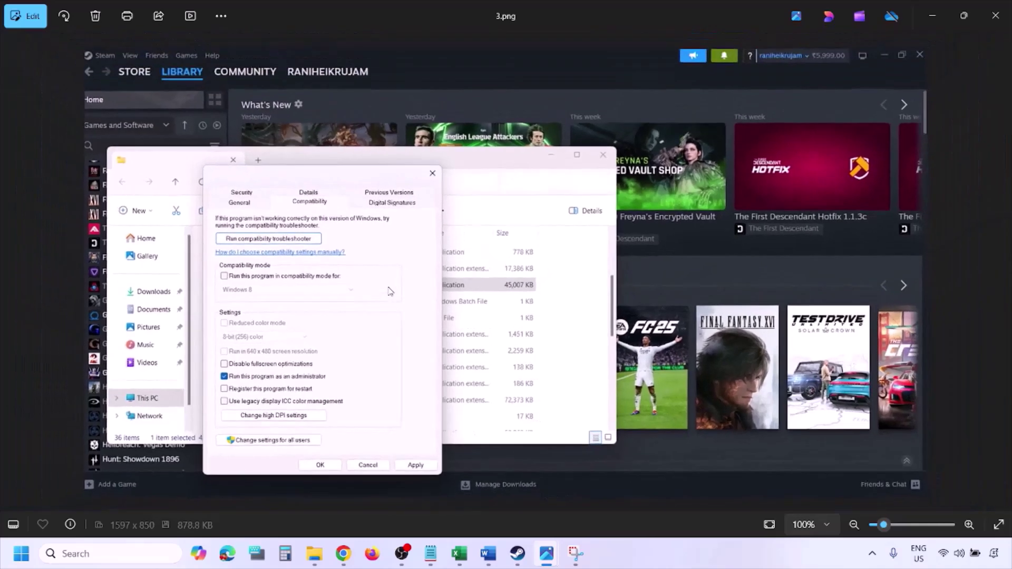
# - Advance through 4.png to 5.png, the compatibility list of Windows Vista to Windows 8
pyautogui.press('Right')
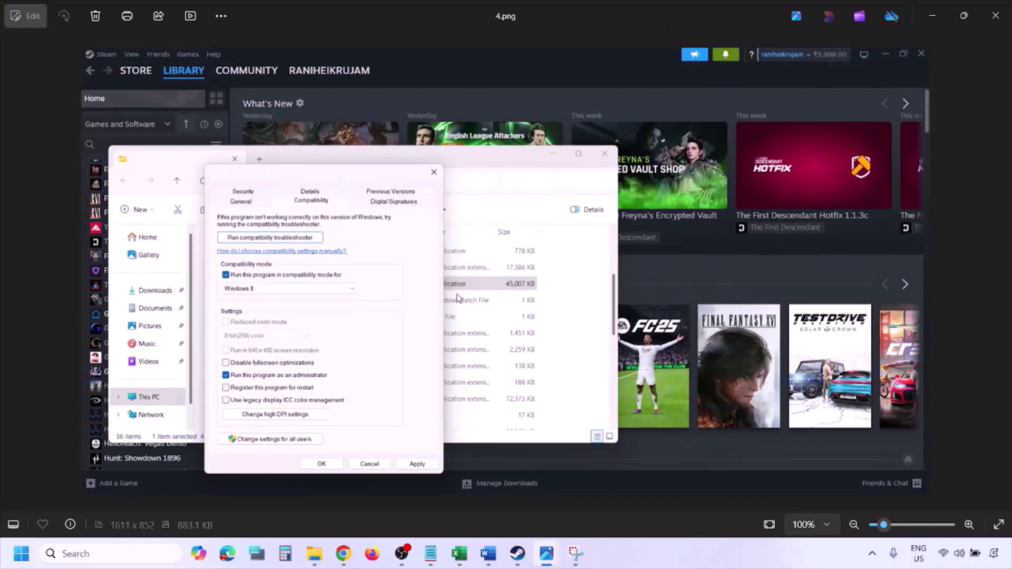
pyautogui.scroll(3, 457, 298)
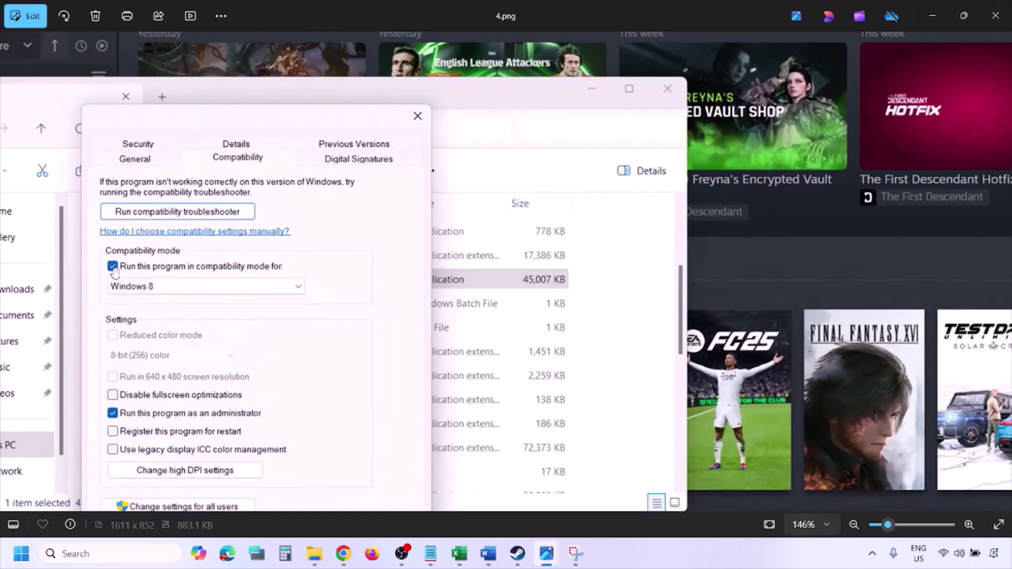
pyautogui.moveTo(132, 278); pyautogui.dragTo(142, 242)
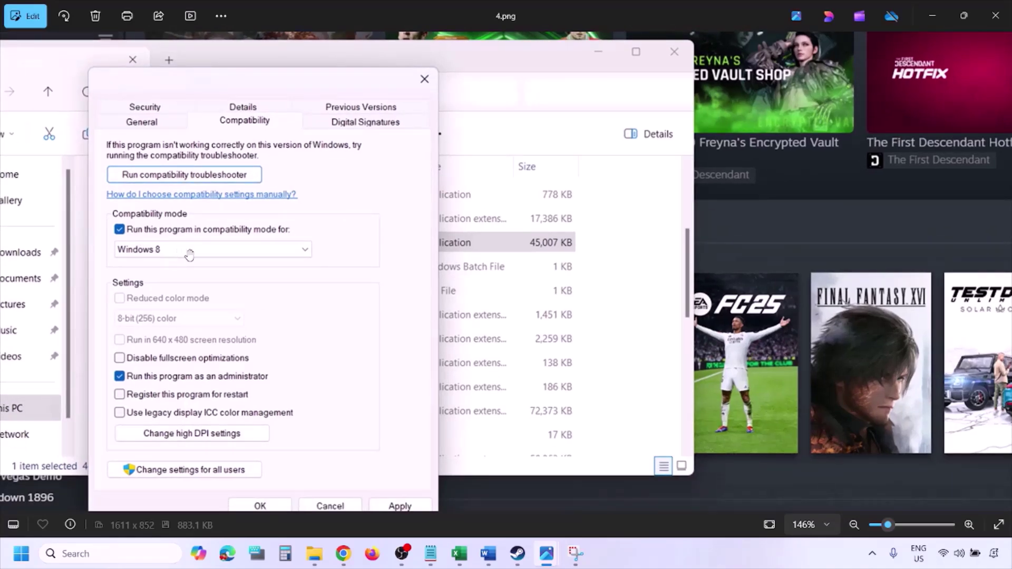
pyautogui.moveTo(390, 395); pyautogui.dragTo(396, 363)
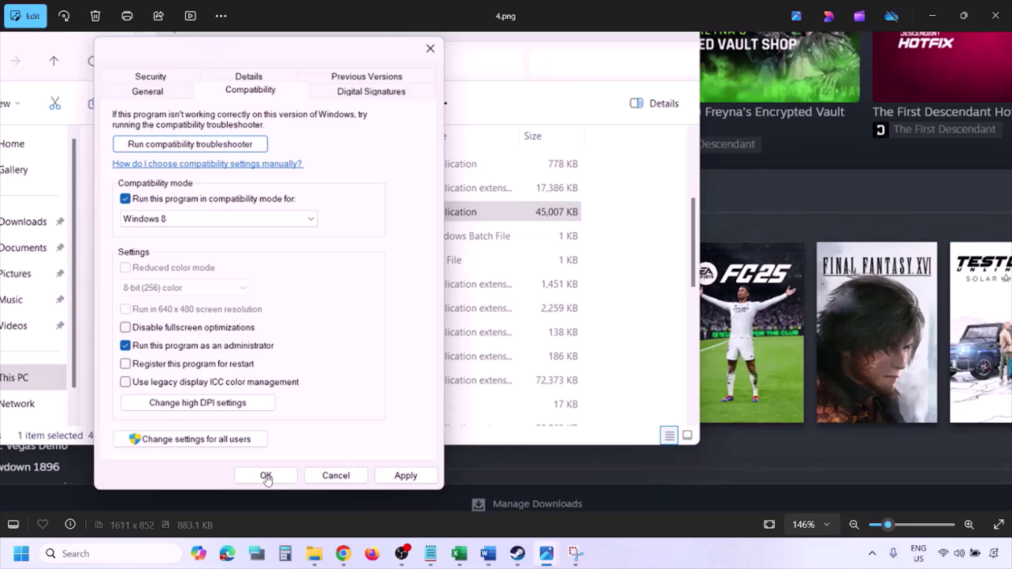
pyautogui.press('Right')
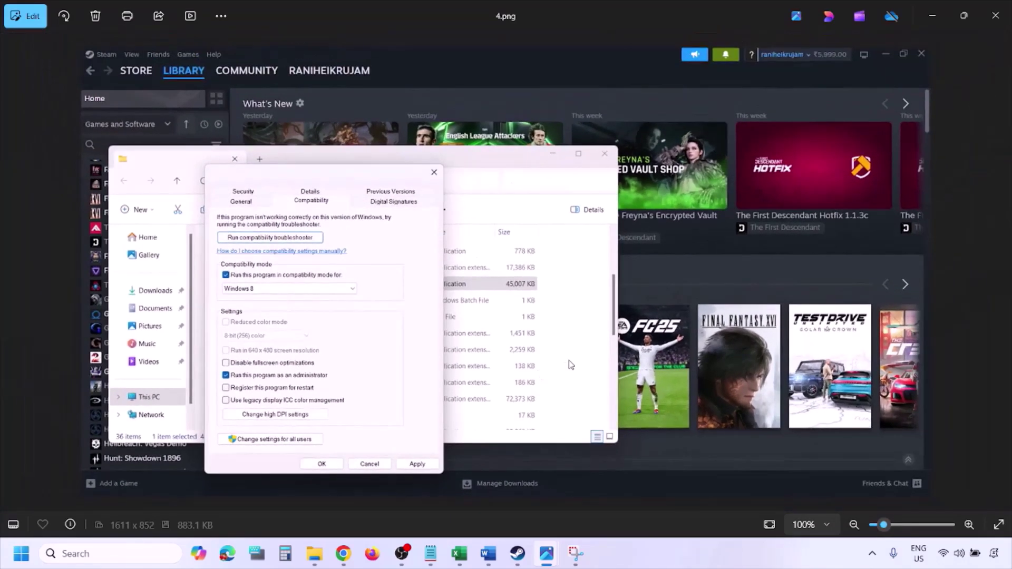
pyautogui.scroll(3, 382, 317)
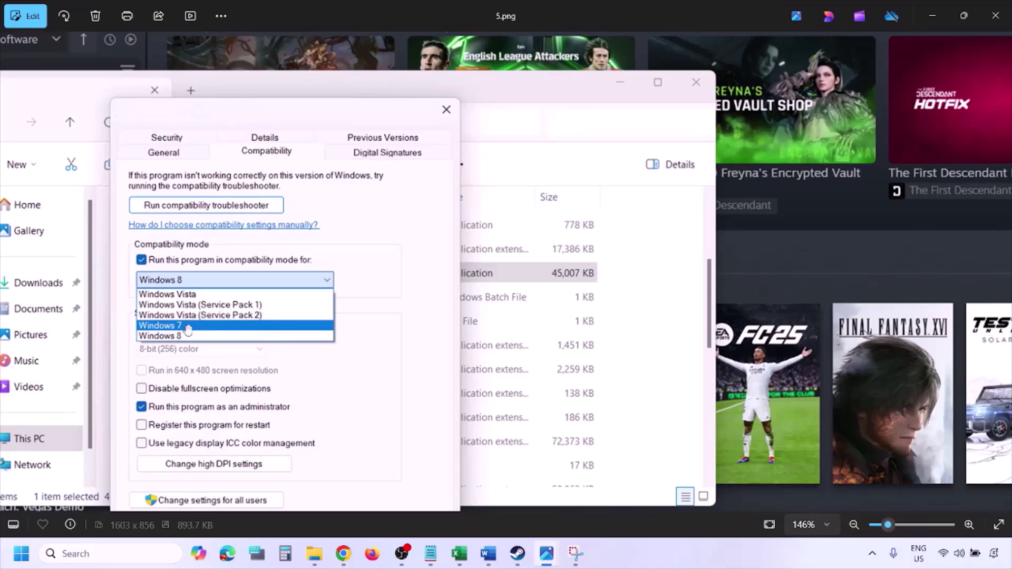
# - Open screenshot 6.png and zoom into its Windows 7 compatibility settings
pyautogui.scroll(-3, 191, 332)
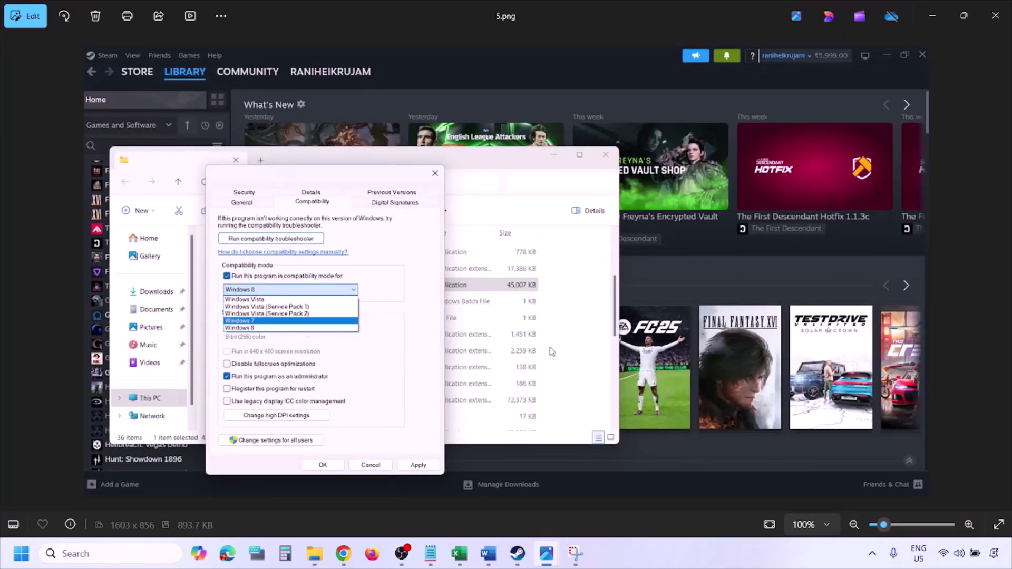
pyautogui.press('Right')
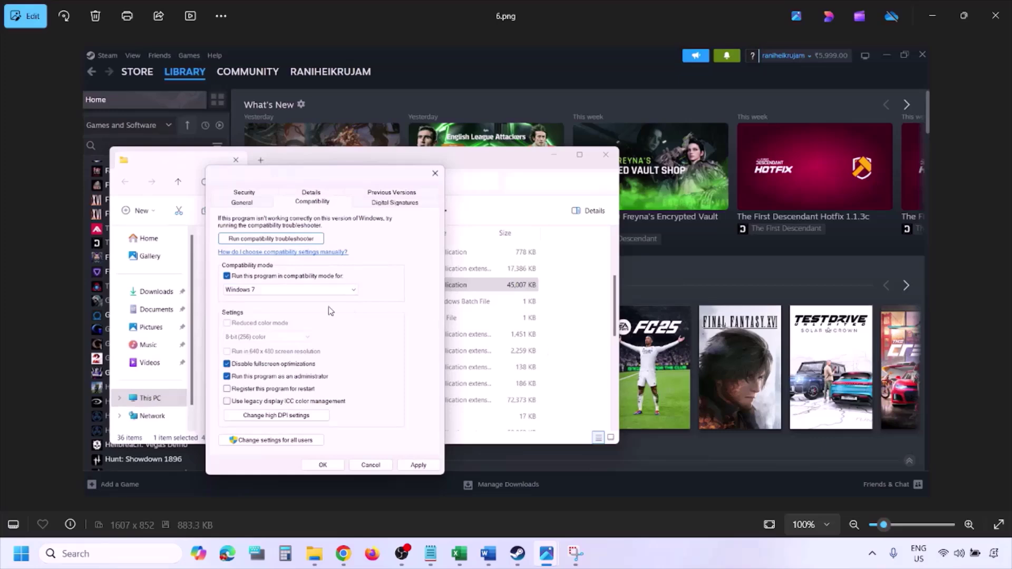
pyautogui.scroll(3, 331, 311)
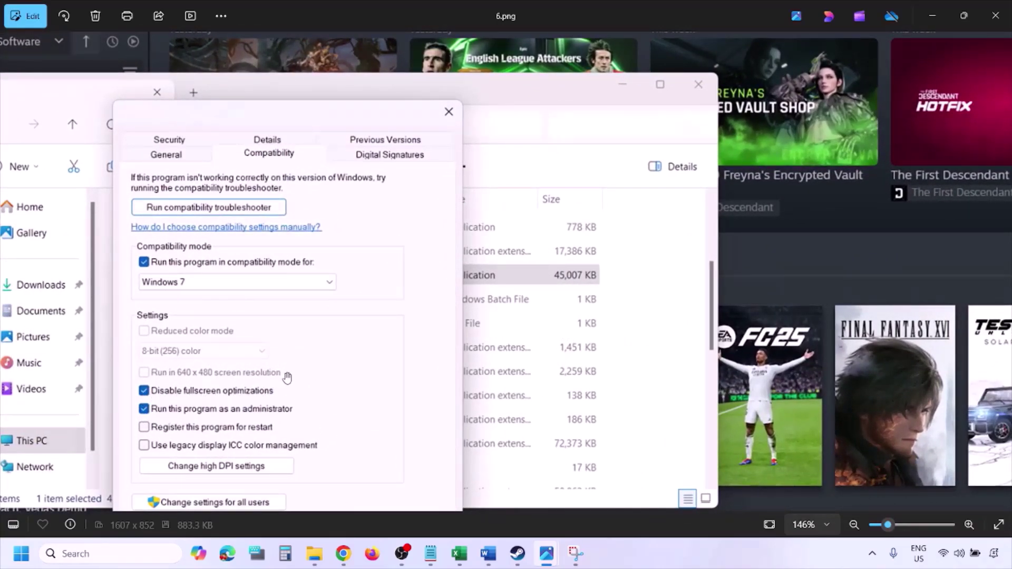
pyautogui.moveTo(287, 379); pyautogui.dragTo(333, 272)
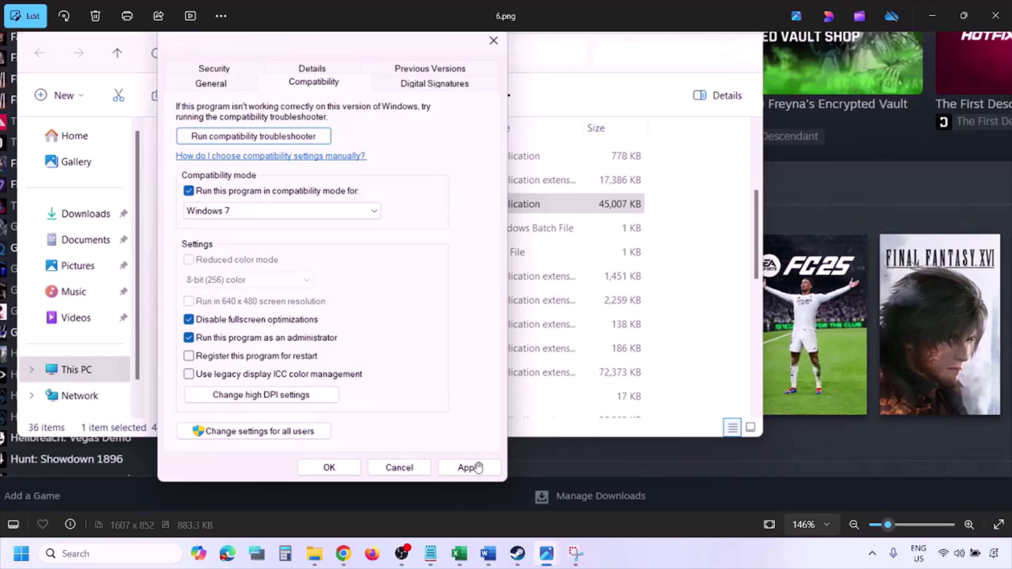
pyautogui.scroll(-3, 351, 467)
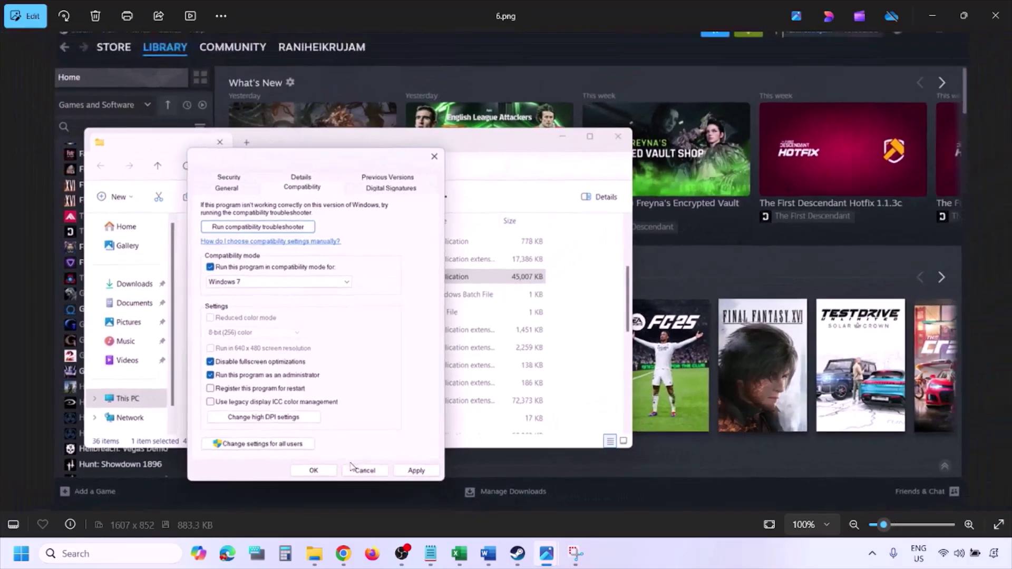
# - Recentre the 6.png settings list, then advance to 7.png with every option unchecked
pyautogui.scroll(2, 280, 362)
pyautogui.scroll(3, 281, 361)
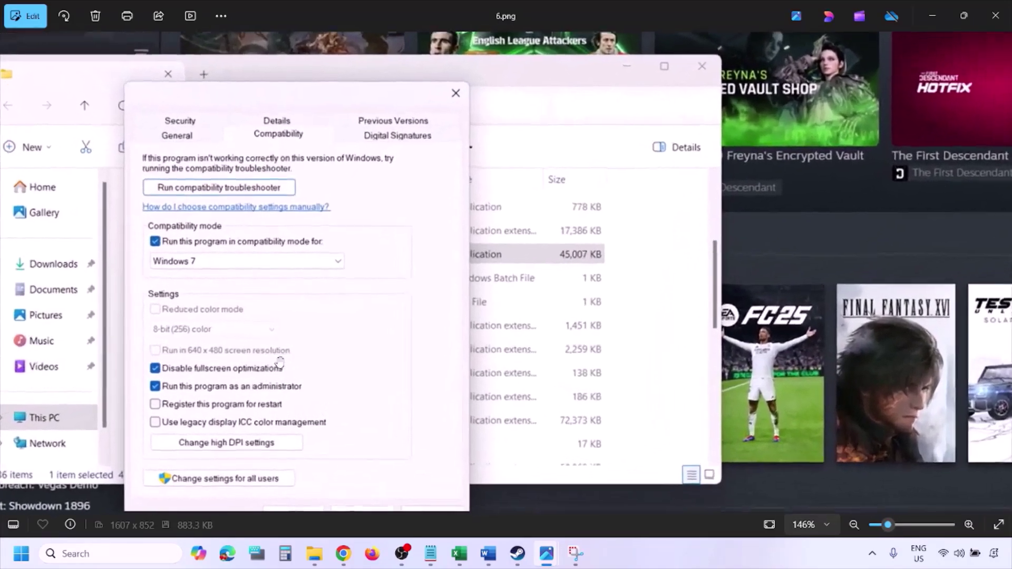
pyautogui.moveTo(196, 350); pyautogui.dragTo(251, 338)
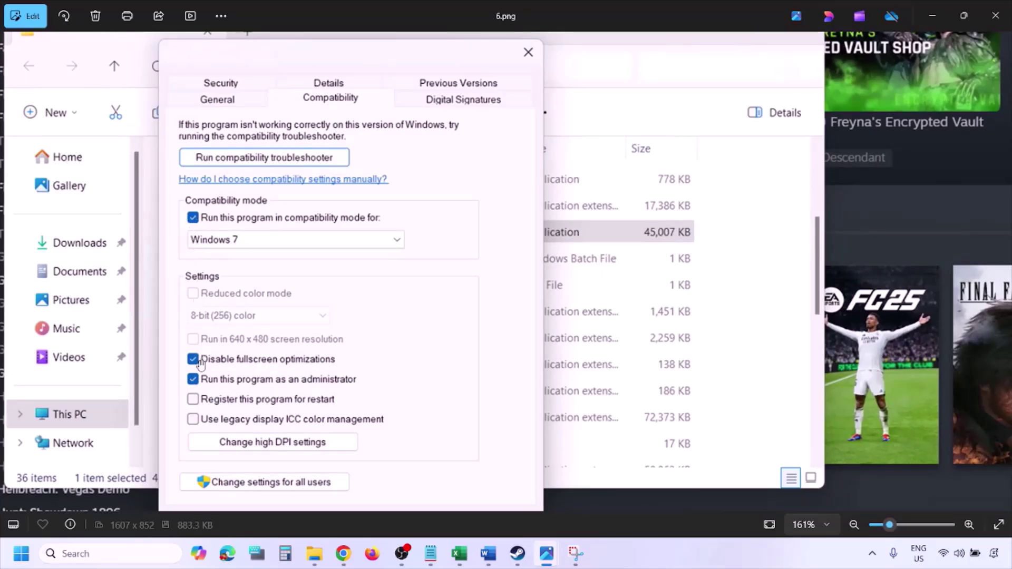
pyautogui.scroll(-3, 287, 309)
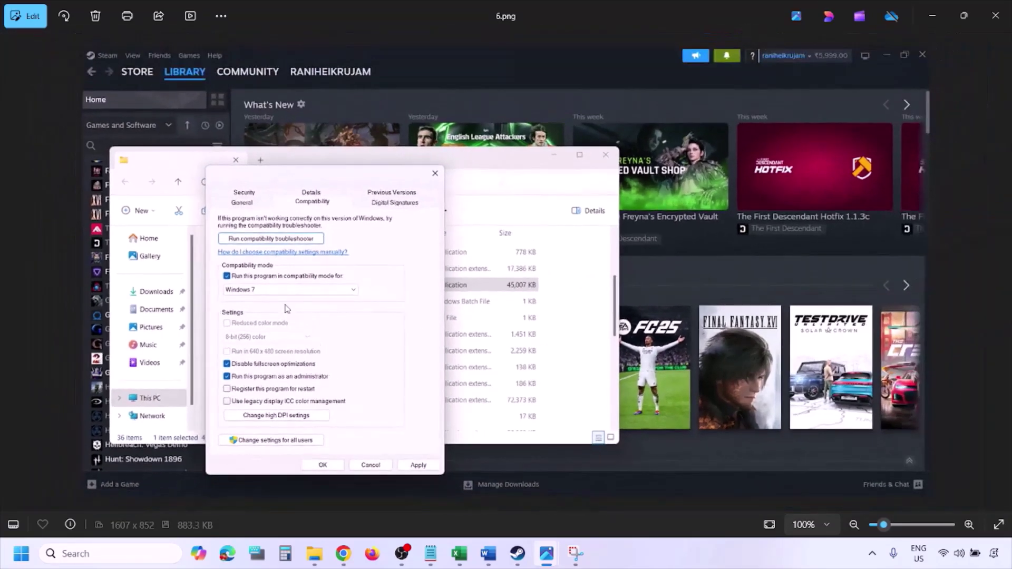
pyautogui.press('Right')
pyautogui.scroll(4, 284, 307)
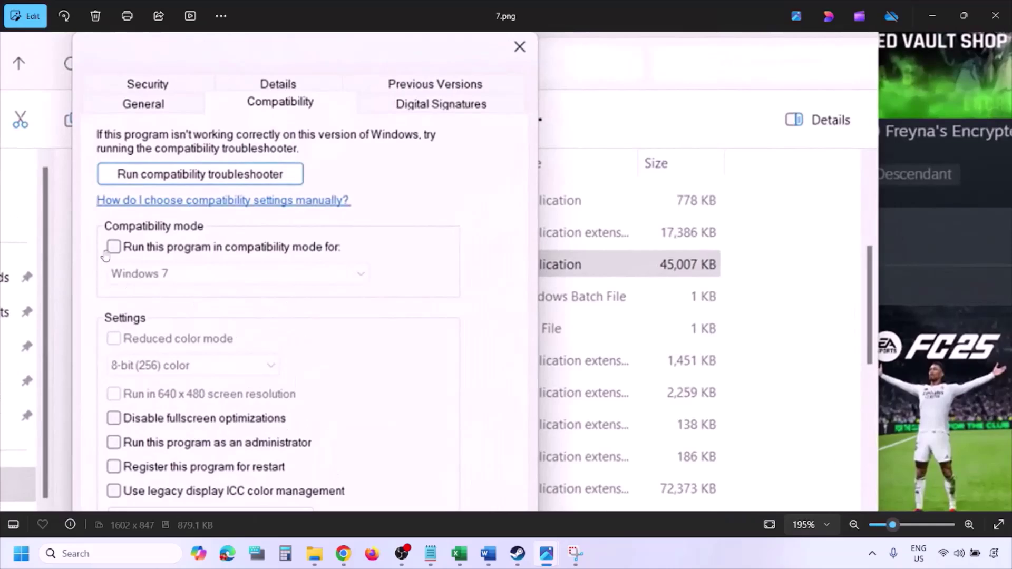
# - Zoom out of 7.png and return to 0.png, Steam's game menu with Play, Manage and Properties
pyautogui.scroll(-1, 161, 342)
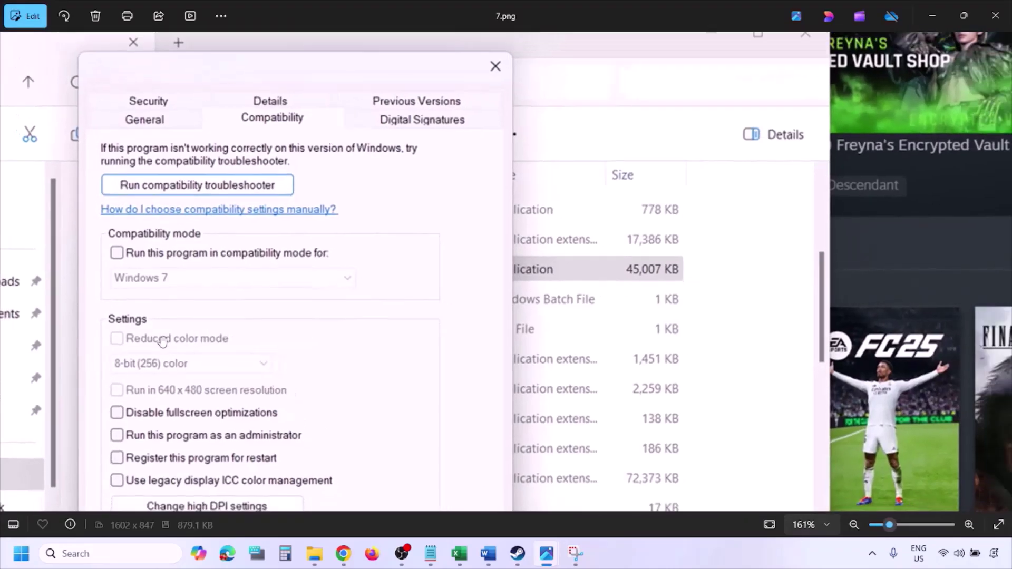
pyautogui.scroll(-1, 162, 342)
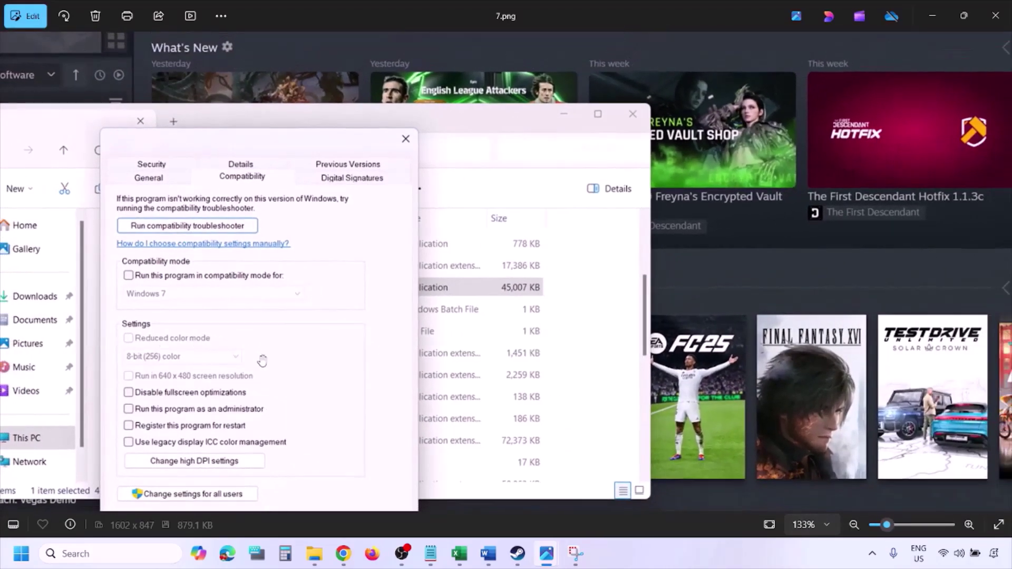
pyautogui.moveTo(261, 361); pyautogui.dragTo(264, 288)
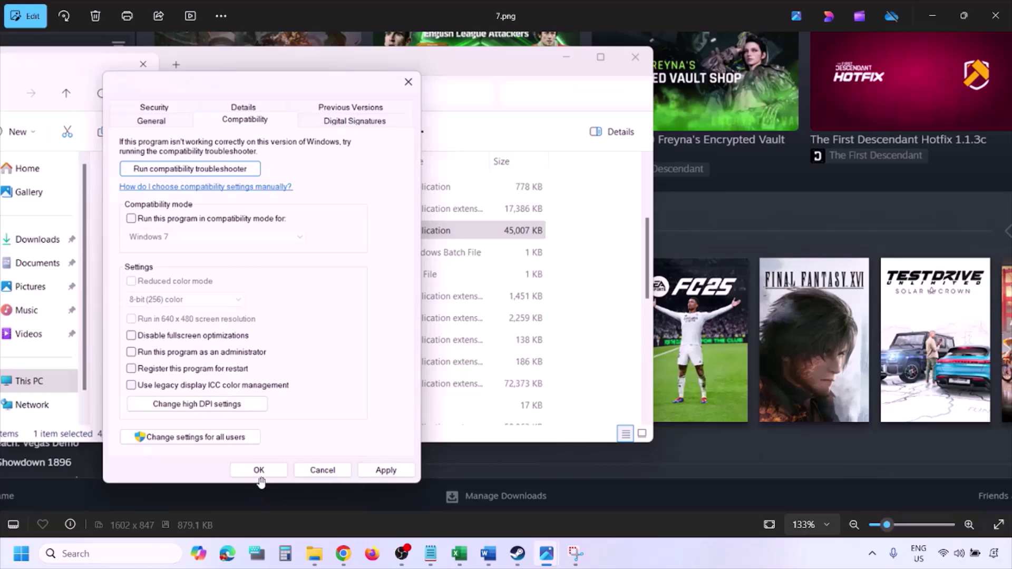
pyautogui.click(630, 559)
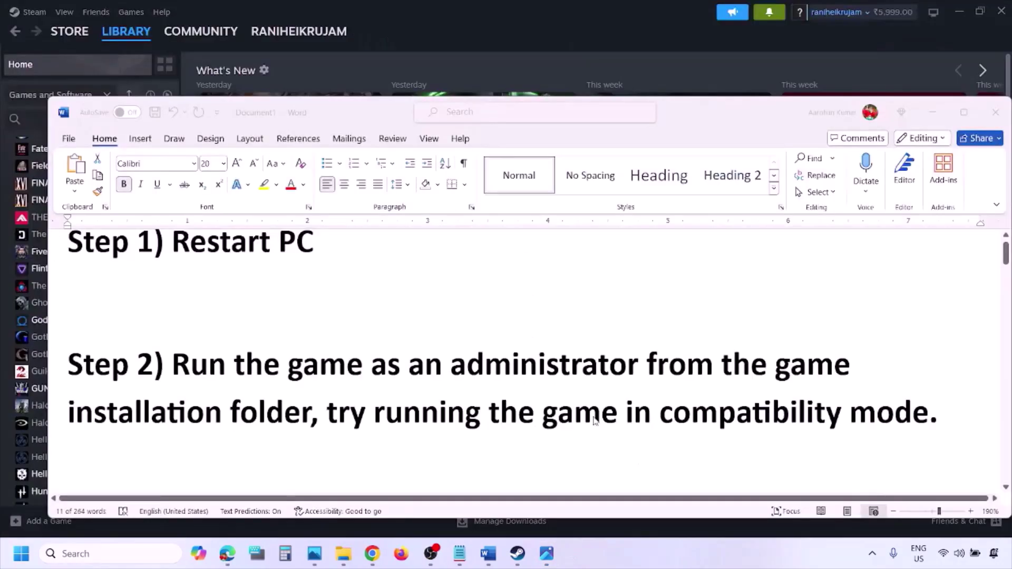
pyautogui.scroll(-3, 550, 392)
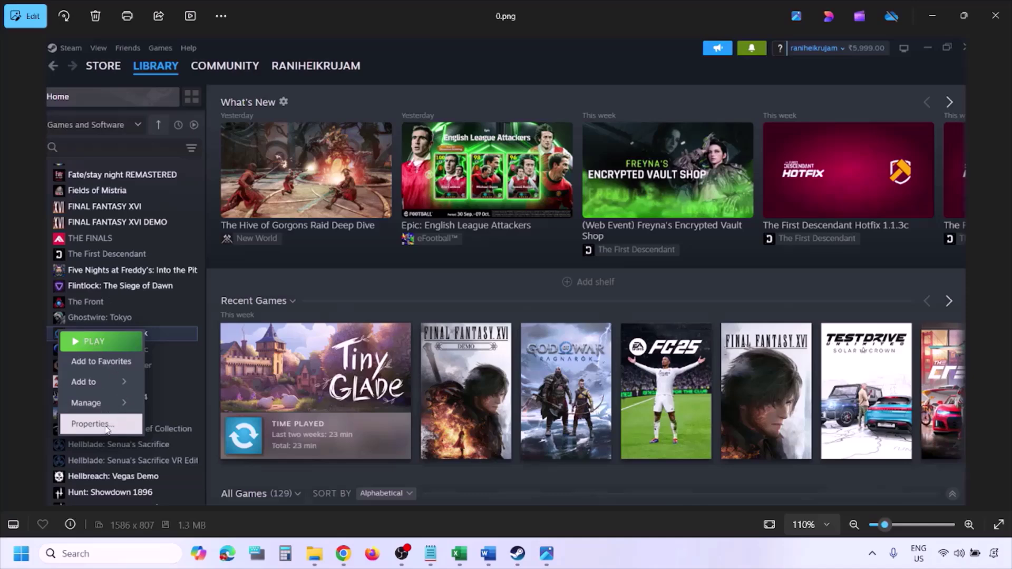
# - View the Installed Files screenshot, then scroll the Word guide to Step 3: Verify the game files
pyautogui.scroll(-1, 364, 330)
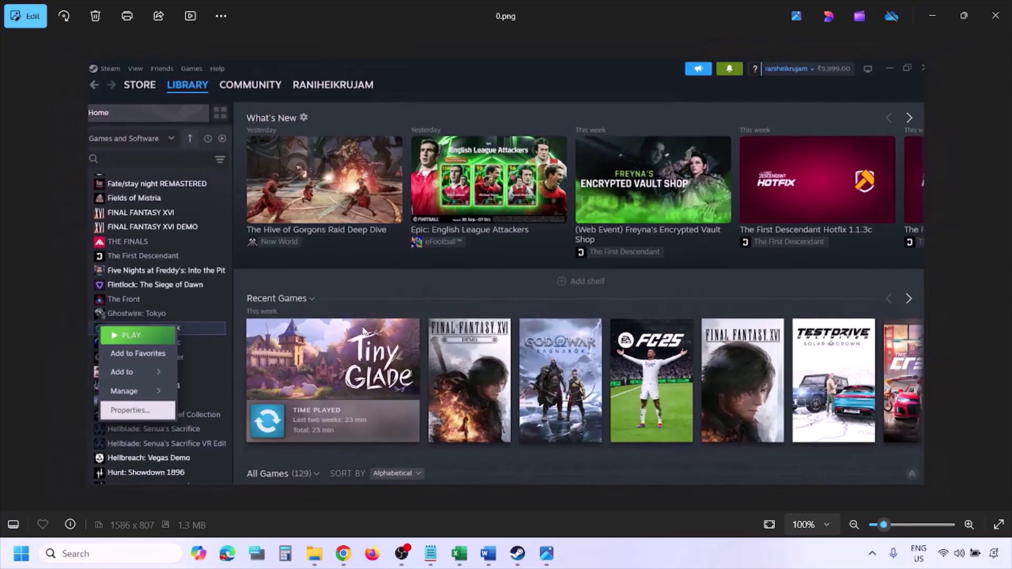
pyautogui.press('Right')
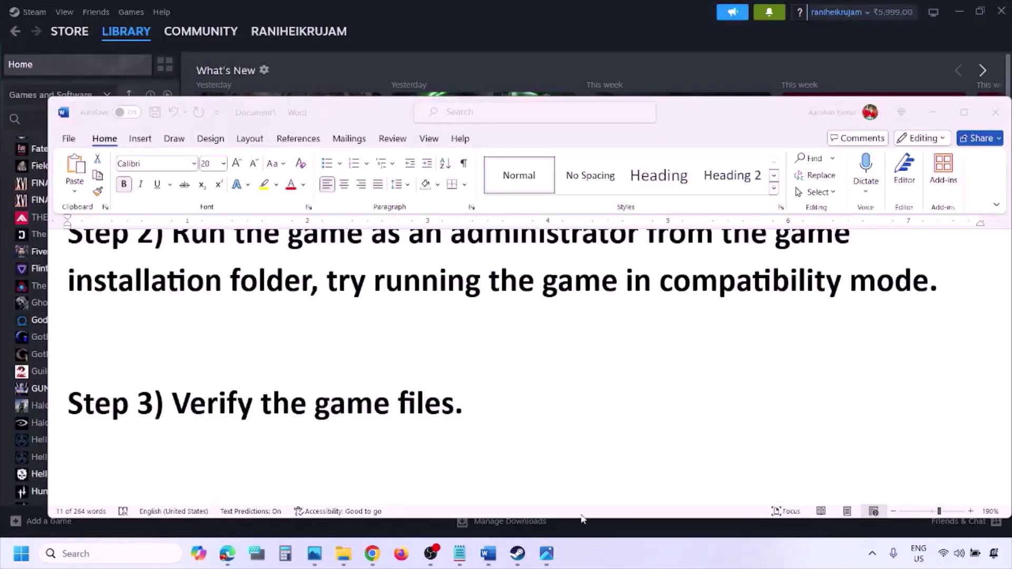
pyautogui.scroll(-3, 538, 485)
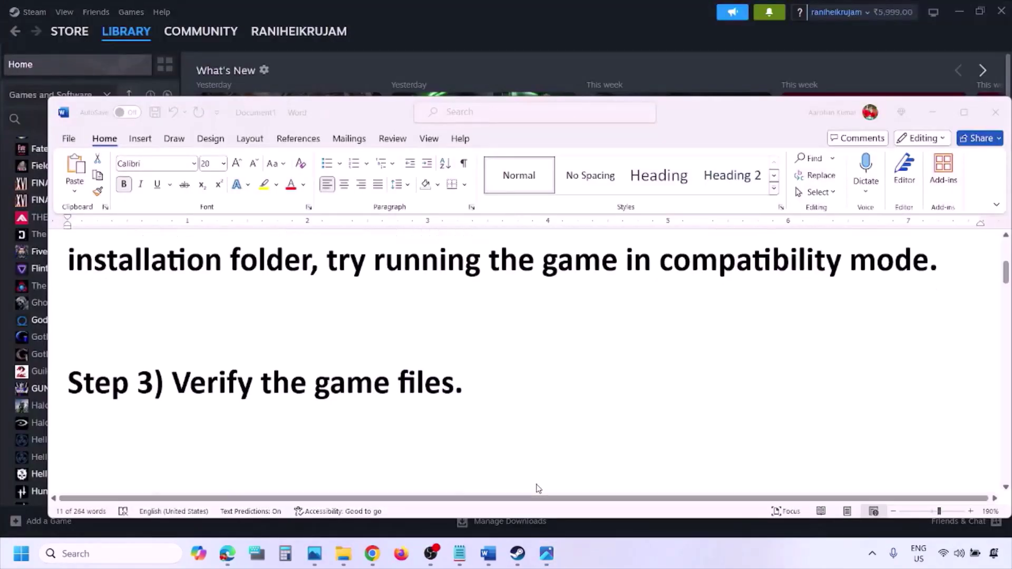